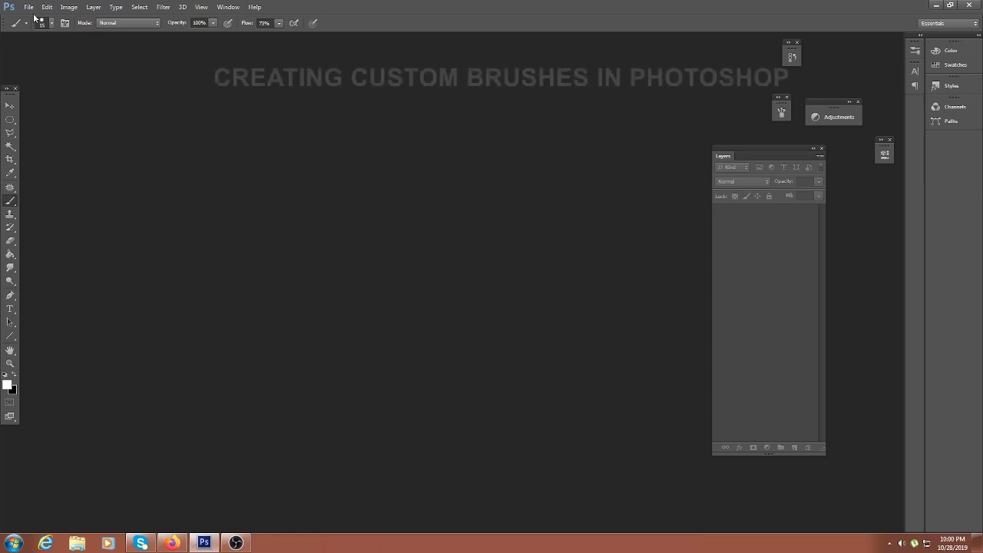
Step: Create a new white 2000 × 2000 px document at 150 pixels per inch
{"action": "left_click", "coordinate": [46, 19]}
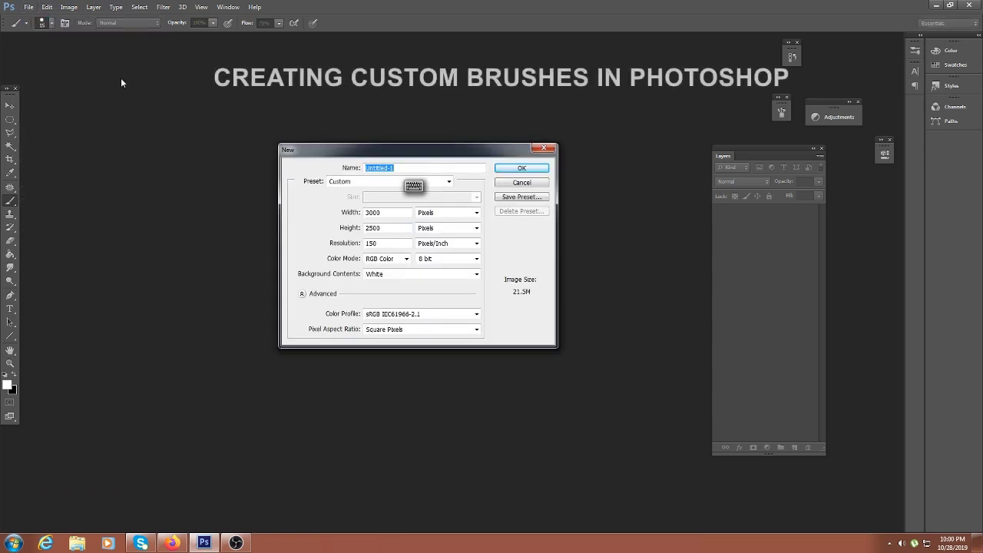
{"action": "left_click", "coordinate": [350, 212]}
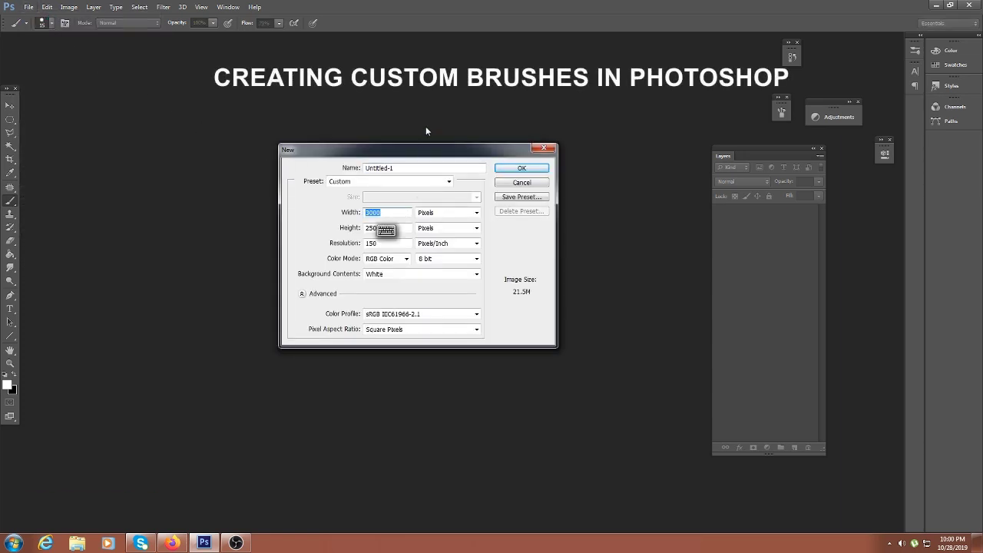
{"action": "type", "text": "2000"}
{"action": "key", "text": "Tab"}
{"action": "type", "text": "2000"}
{"action": "key", "text": "Tab"}
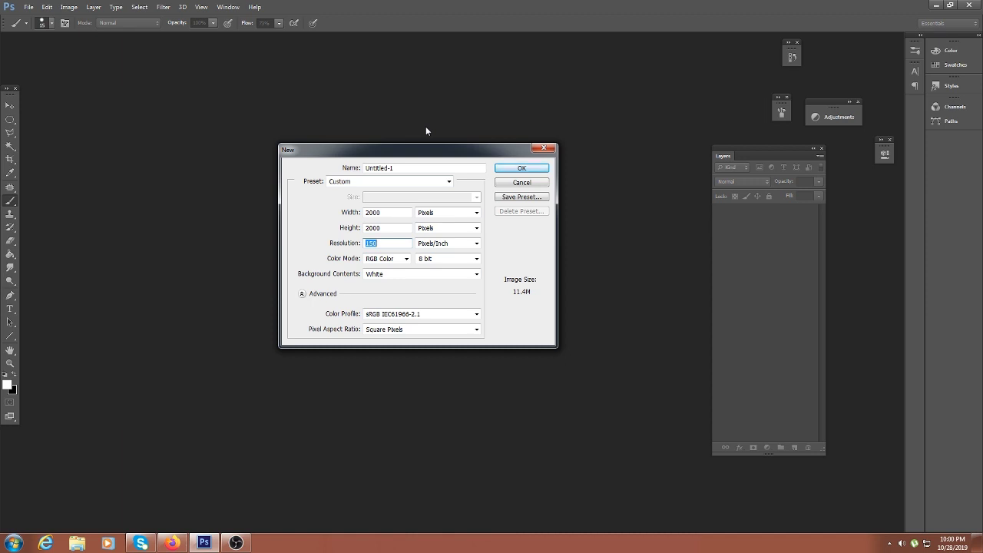
{"action": "key", "text": "Return"}
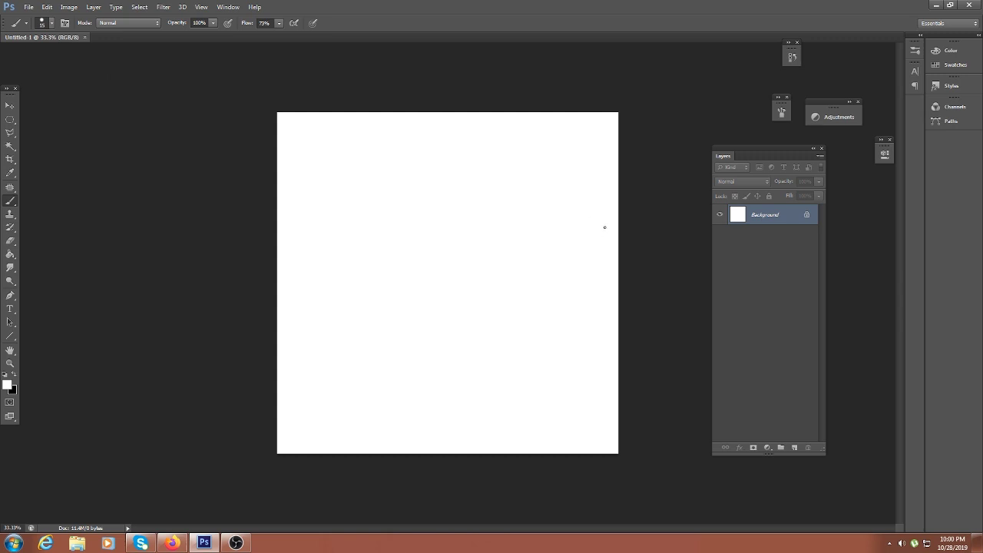
Step: Add a new empty layer above the Background and rename it CUSTOMBRUSH
{"action": "key", "text": "v"}
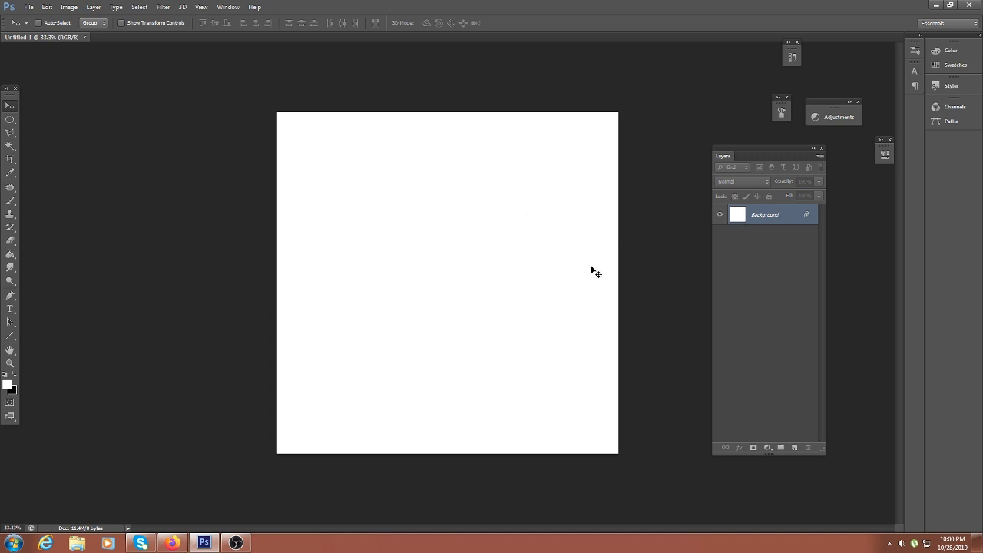
{"action": "left_click", "coordinate": [795, 448]}
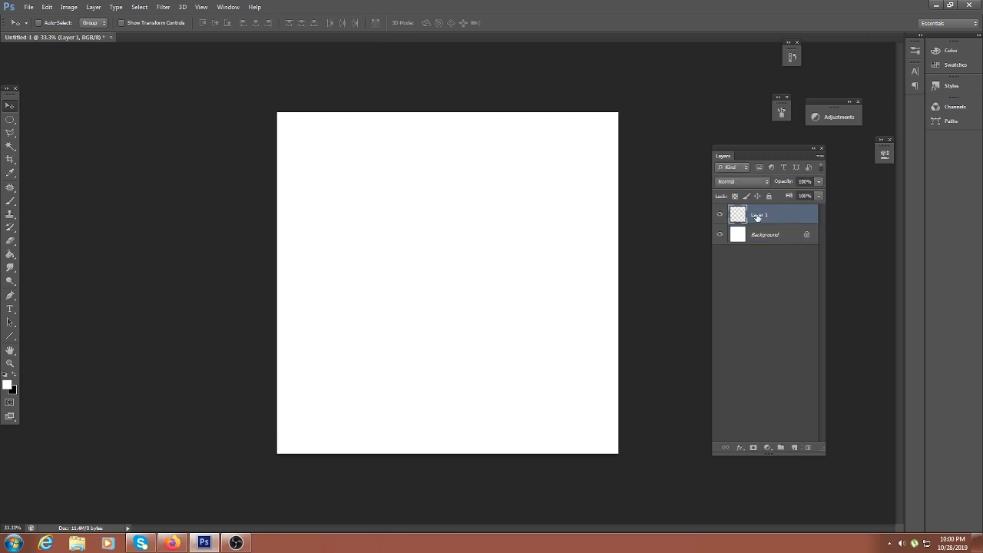
{"action": "double_click", "coordinate": [759, 214]}
{"action": "type", "text": "cUSTOMBRU"}
{"action": "type", "text": "H"}
{"action": "key", "text": "Return"}
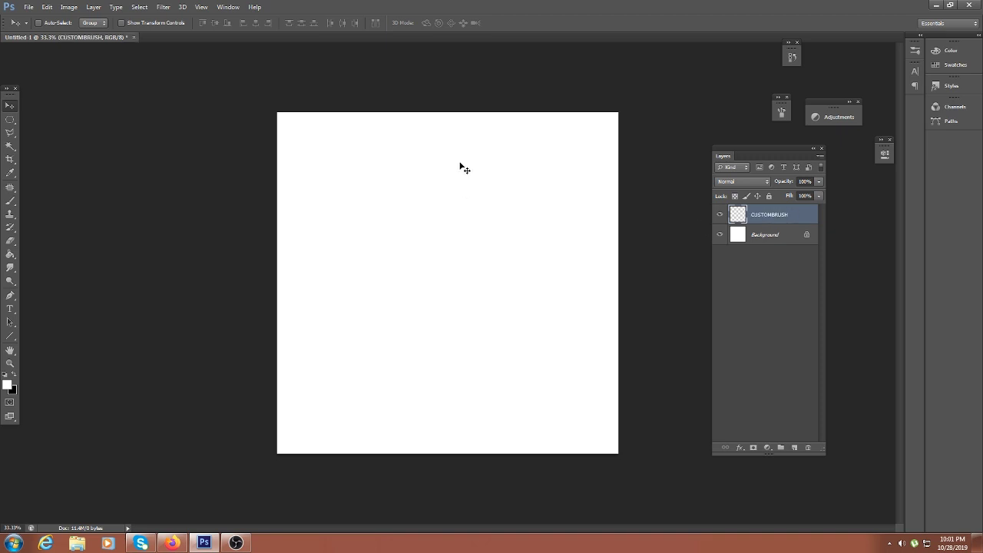
{"action": "key", "text": "b"}
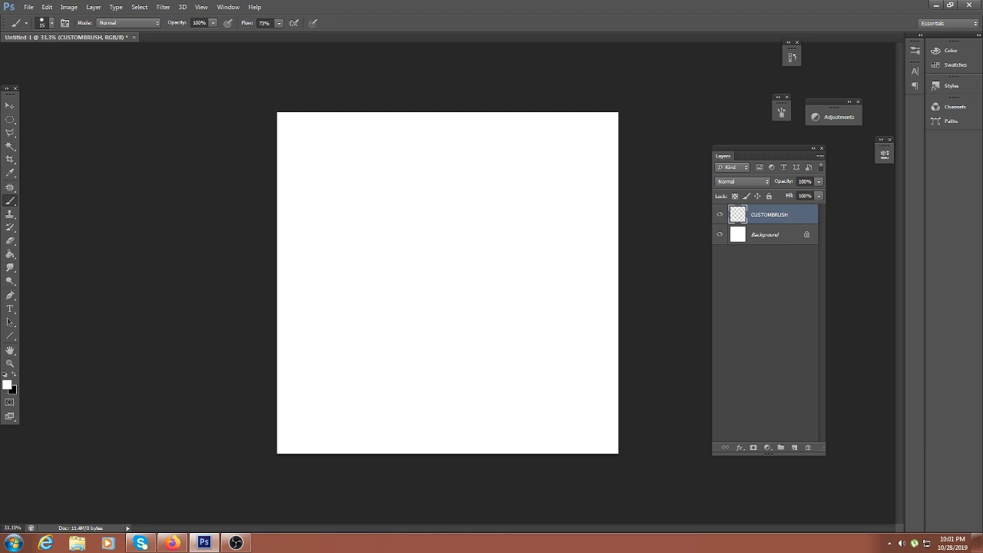
{"action": "left_click", "coordinate": [795, 448]}
Step: Undo the extra layer and draw a four-cornered Polygonal Lasso selection near the canvas centre
{"action": "key", "text": "ctrl+z"}
{"action": "key", "text": "l"}
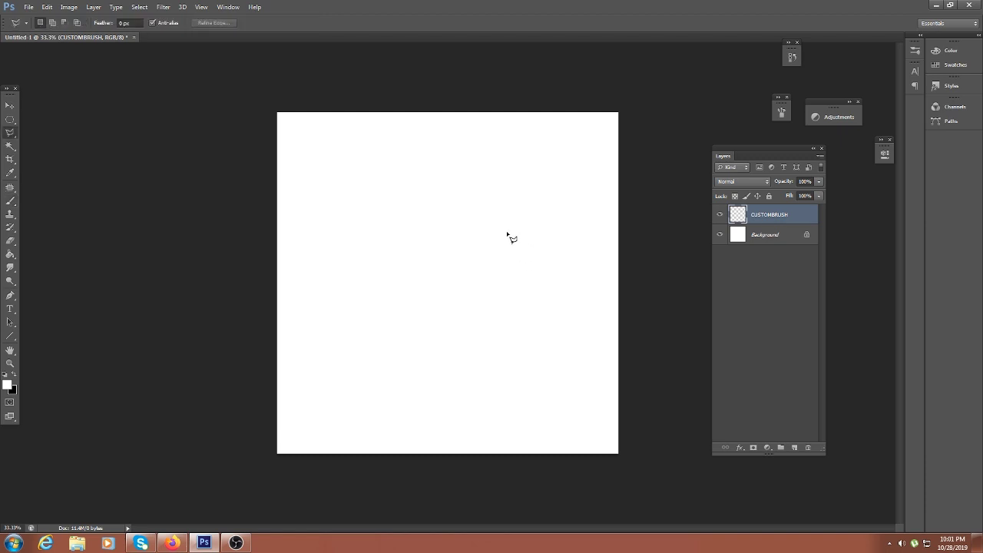
{"action": "left_click", "coordinate": [464, 353]}
{"action": "left_click", "coordinate": [404, 344]}
{"action": "left_click", "coordinate": [374, 207]}
{"action": "left_click", "coordinate": [487, 286]}
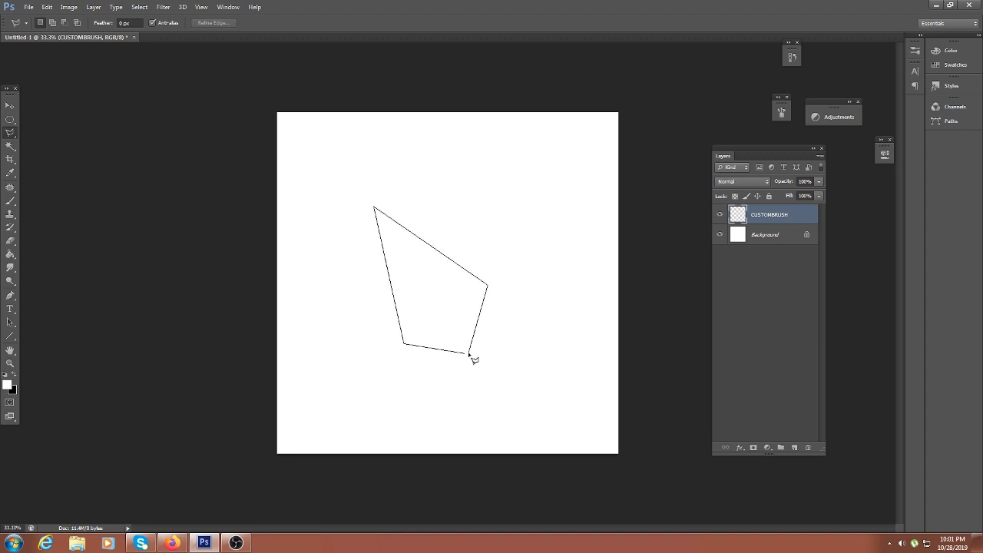
{"action": "left_click", "coordinate": [466, 354]}
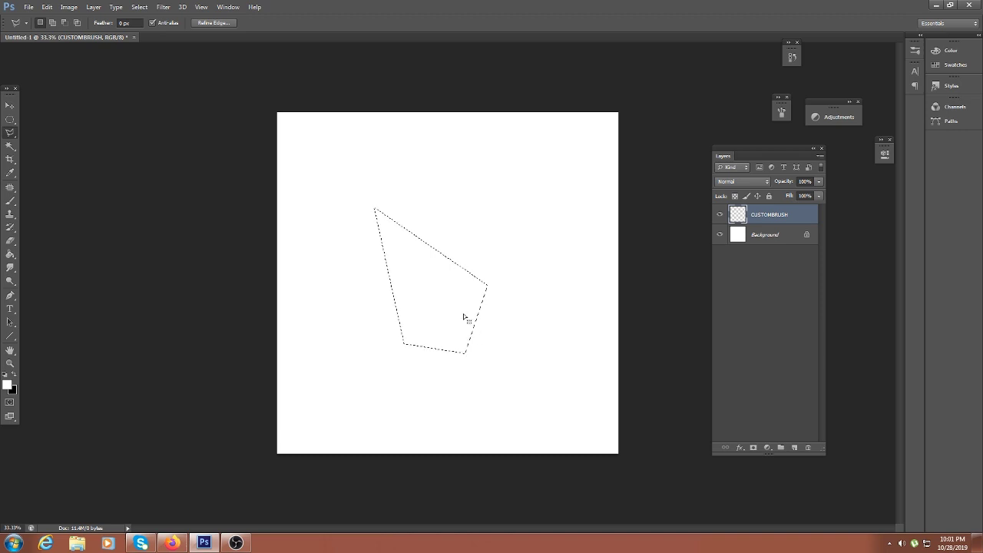
Step: Fill the selection with black using the Paint Bucket and nudge the shape up and right
{"action": "key", "text": "g"}
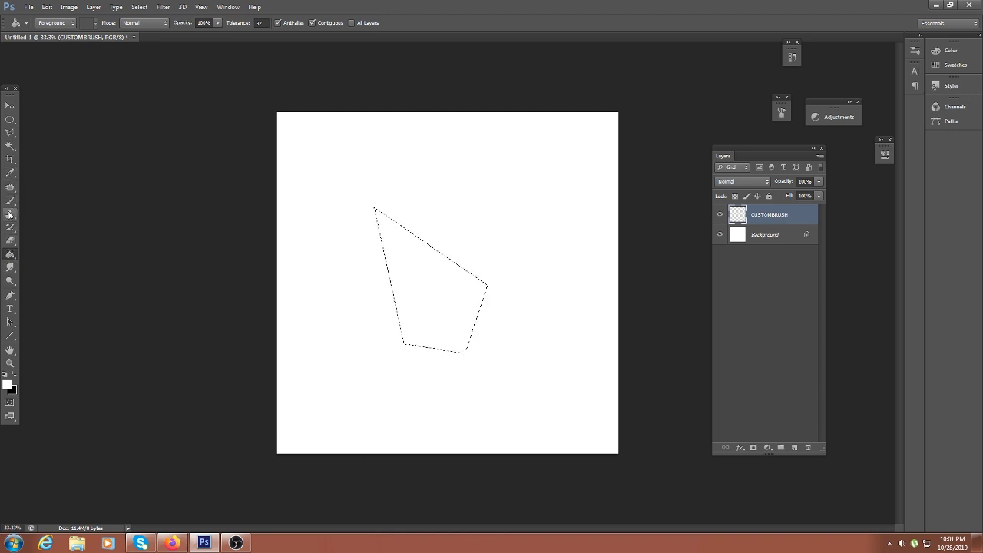
{"action": "key", "text": "x"}
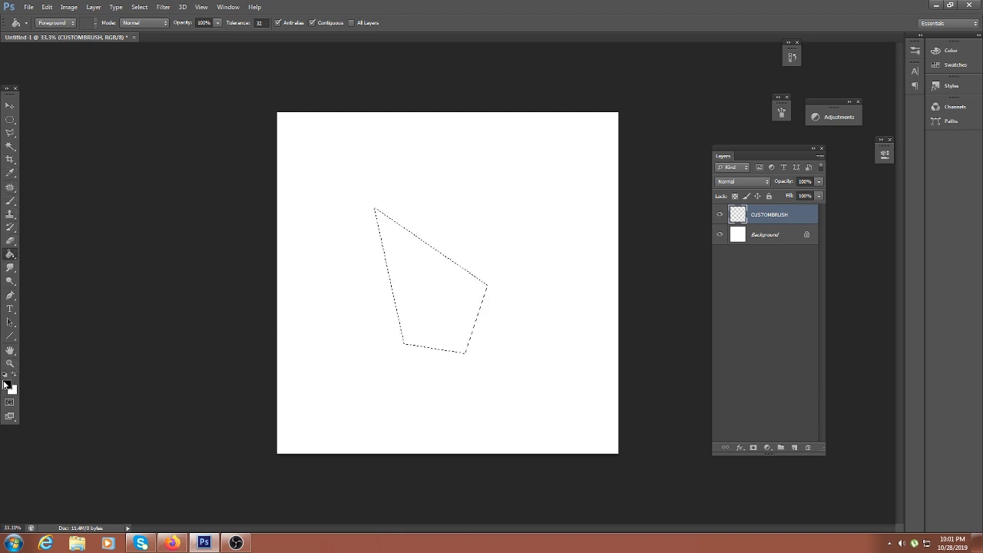
{"action": "left_click", "coordinate": [458, 292]}
{"action": "key", "text": "m"}
{"action": "key", "text": "v"}
{"action": "left_click_drag", "start_coordinate": [467, 334], "coordinate": [478, 324]}
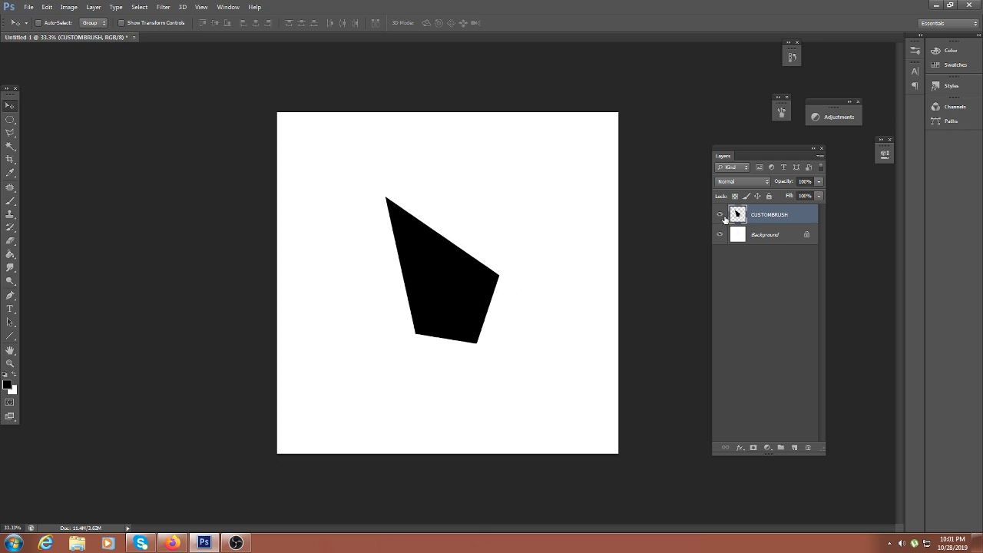
Step: With the Background hidden, define the black shape as brush preset geometric001, then hide CUSTOMBRUSH
{"action": "left_click", "coordinate": [719, 237]}
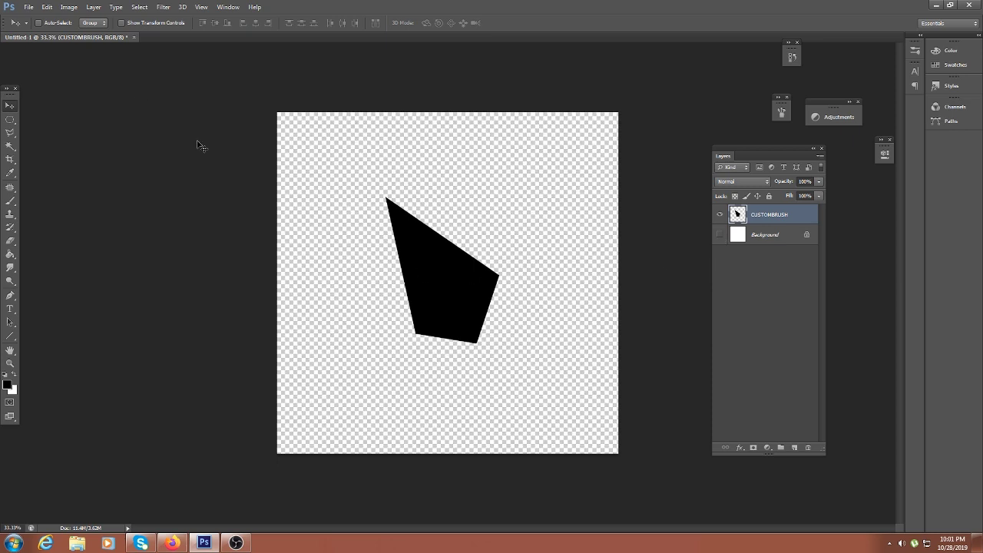
{"action": "left_click", "coordinate": [48, 7]}
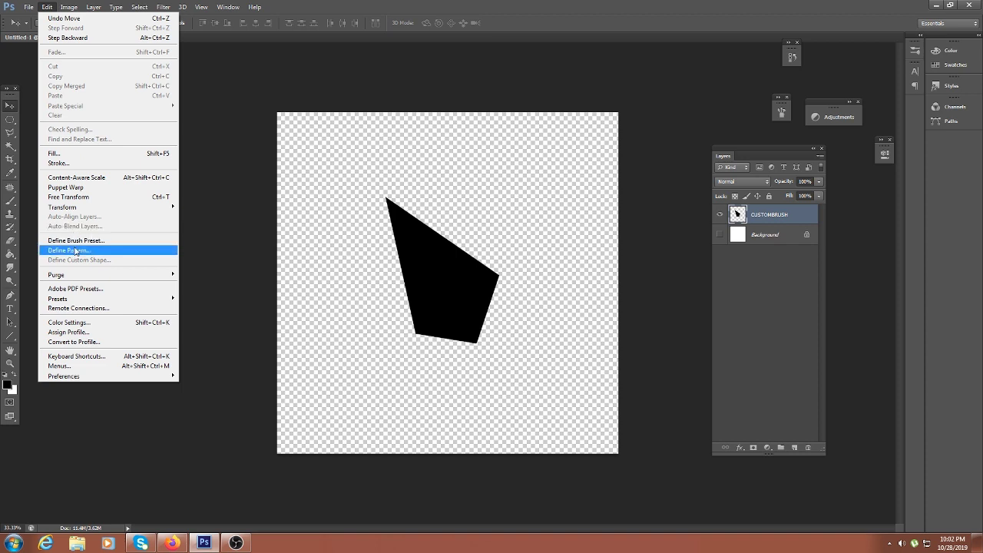
{"action": "left_click", "coordinate": [79, 243]}
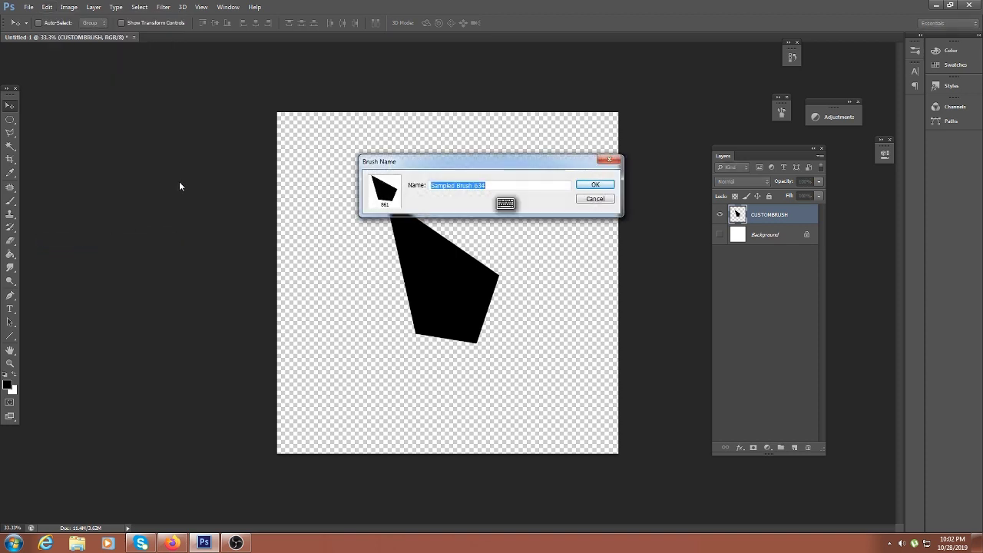
{"action": "type", "text": "geometric001"}
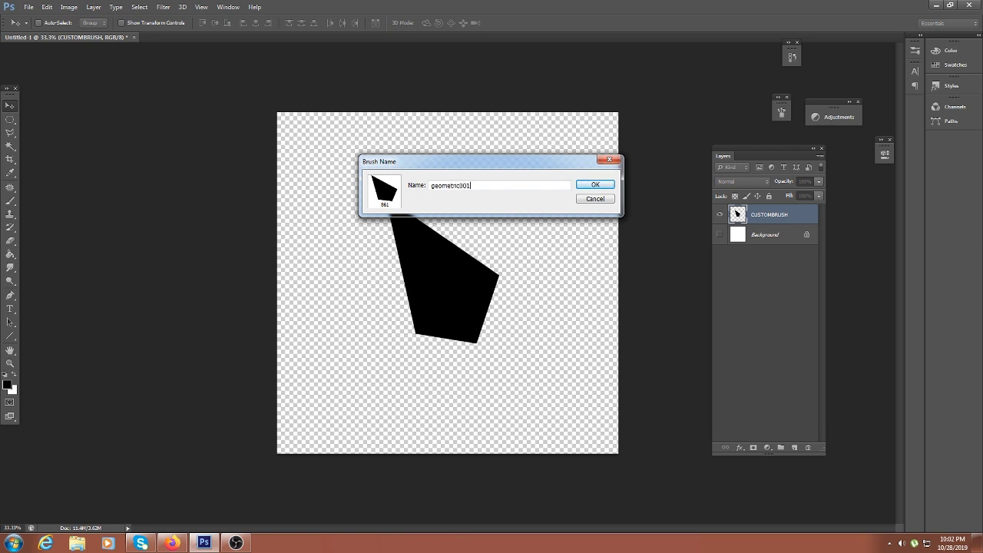
{"action": "key", "text": "Return"}
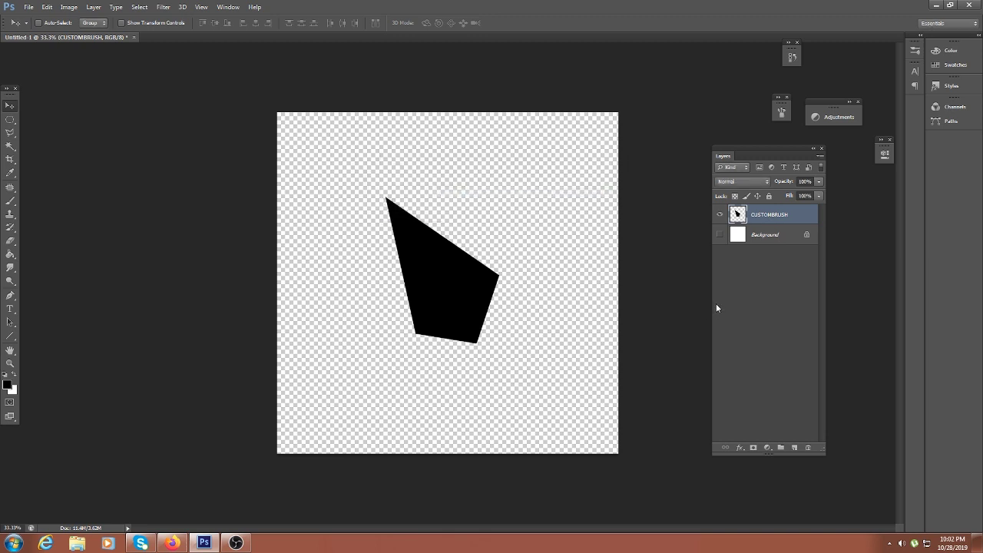
{"action": "left_click", "coordinate": [720, 214]}
Step: Show the Background, add an empty Layer 1, and enlarge the round brush to 500 px
{"action": "left_click", "coordinate": [720, 234]}
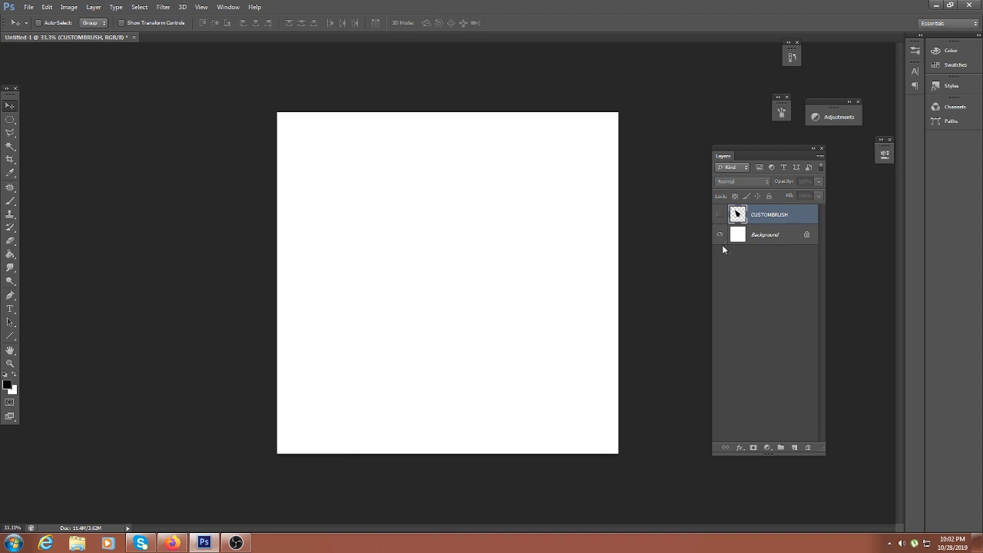
{"action": "left_click", "coordinate": [795, 447]}
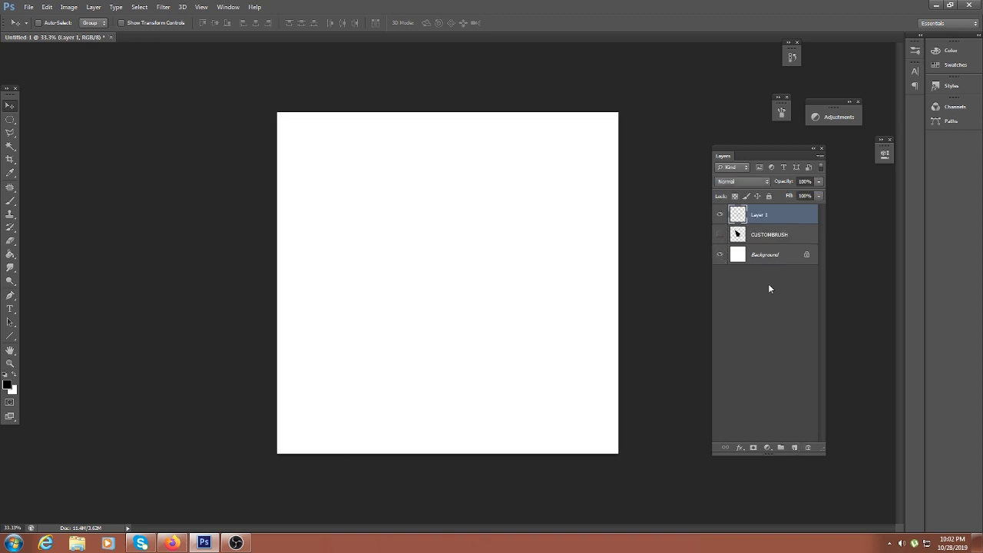
{"action": "key", "text": "b"}
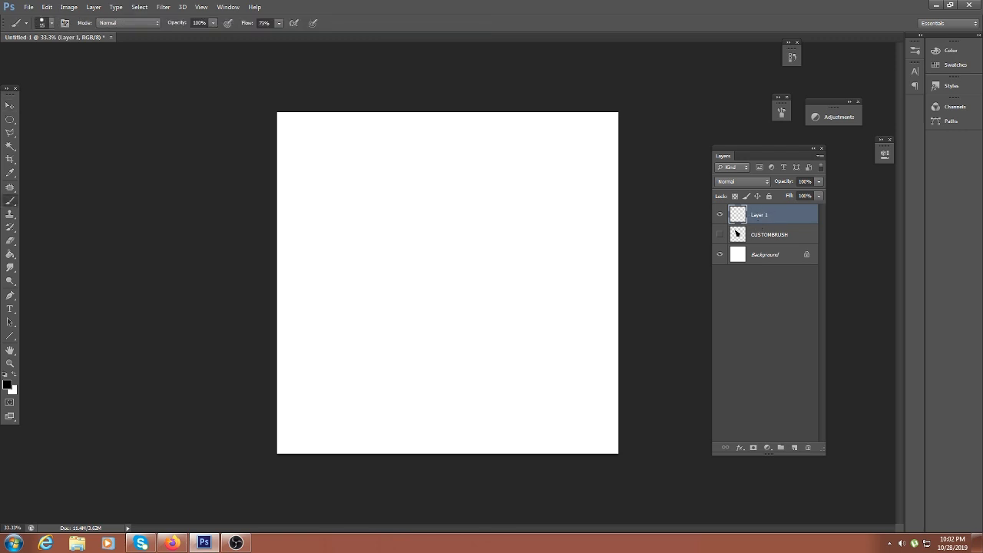
{"action": "key", "text": "]"}
{"action": "key", "text": "]"}
{"action": "key", "text": "]"}
{"action": "key", "text": "]"}
{"action": "key", "text": "]"}
{"action": "key", "text": "]"}
{"action": "key", "text": "]"}
{"action": "key", "text": "]"}
{"action": "left_click_drag", "start_coordinate": [358, 184], "coordinate": [382, 222]}
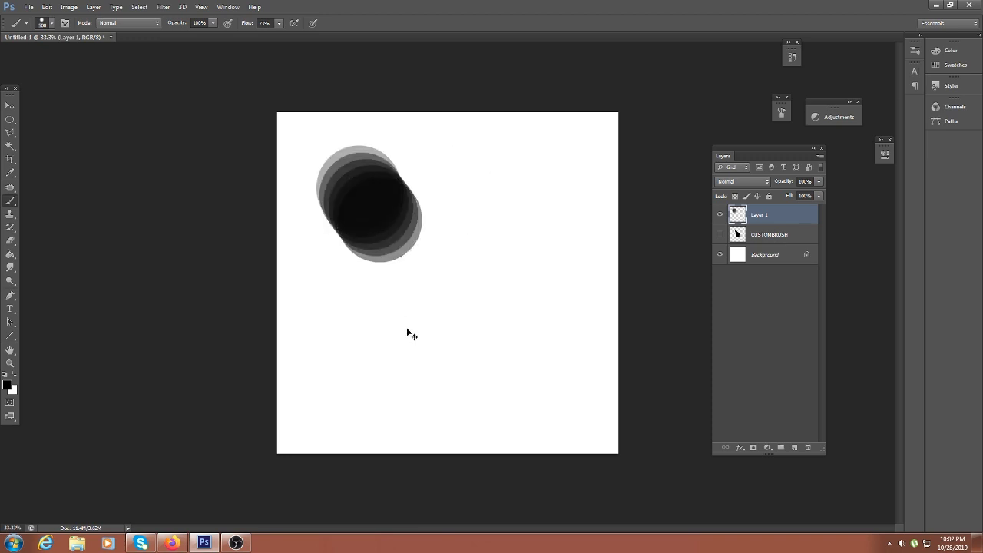
{"action": "key", "text": "ctrl+z"}
Step: Select the custom 861 px polygon brush preset and try test stamps and strokes, undoing each
{"action": "left_click", "coordinate": [51, 24]}
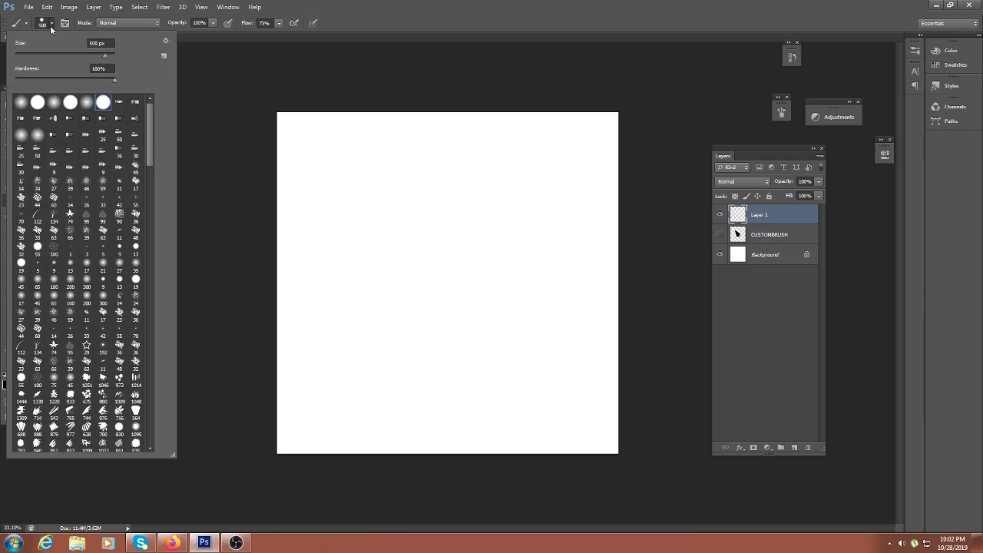
{"action": "left_click_drag", "start_coordinate": [150, 115], "coordinate": [149, 403]}
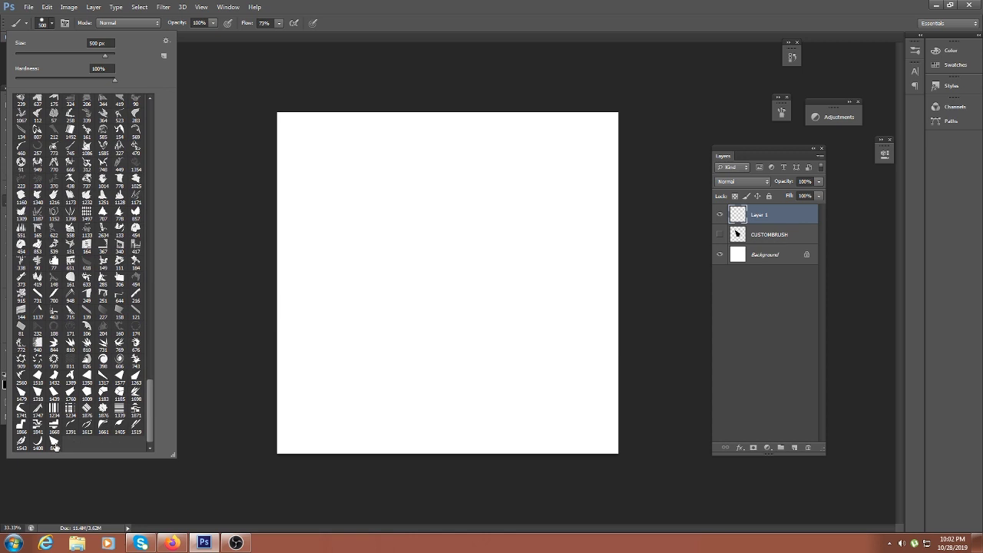
{"action": "left_click", "coordinate": [54, 444]}
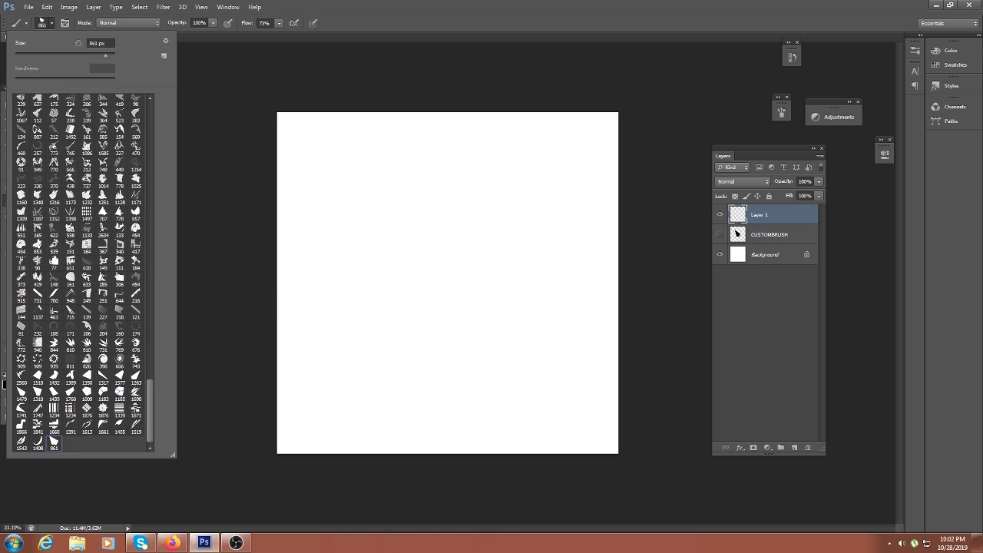
{"action": "key", "text": "Return"}
{"action": "left_click", "coordinate": [438, 269]}
{"action": "key", "text": "ctrl+z"}
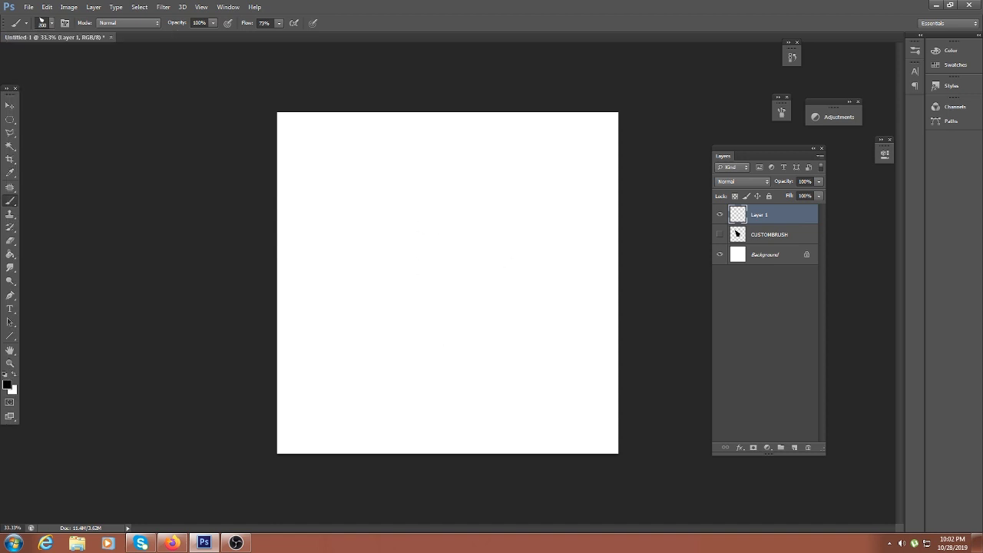
{"action": "left_click_drag", "start_coordinate": [380, 269], "coordinate": [513, 187]}
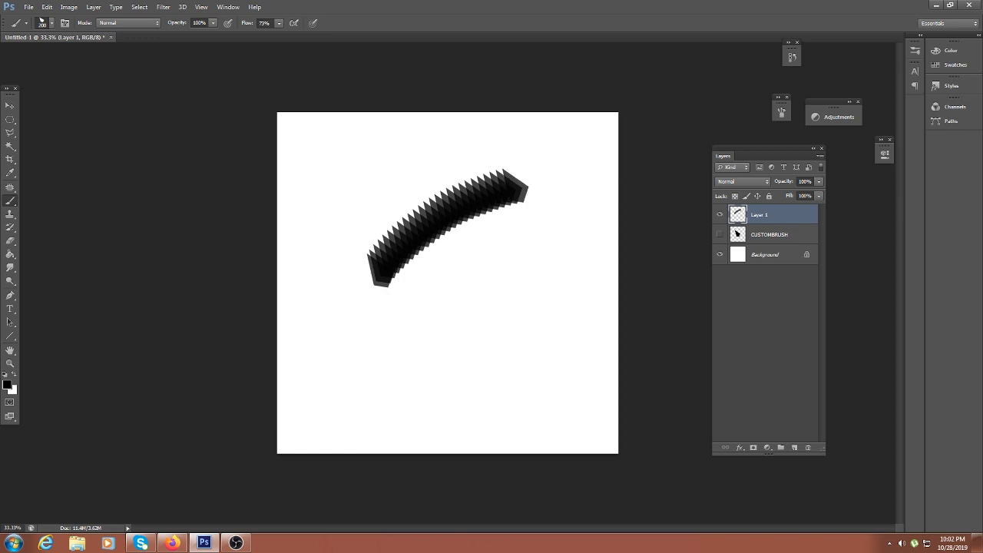
{"action": "key", "text": "ctrl+z"}
{"action": "left_click_drag", "start_coordinate": [396, 320], "coordinate": [542, 196]}
{"action": "key", "text": "ctrl+z"}
{"action": "left_click", "coordinate": [329, 161]}
{"action": "key", "text": "ctrl+z"}
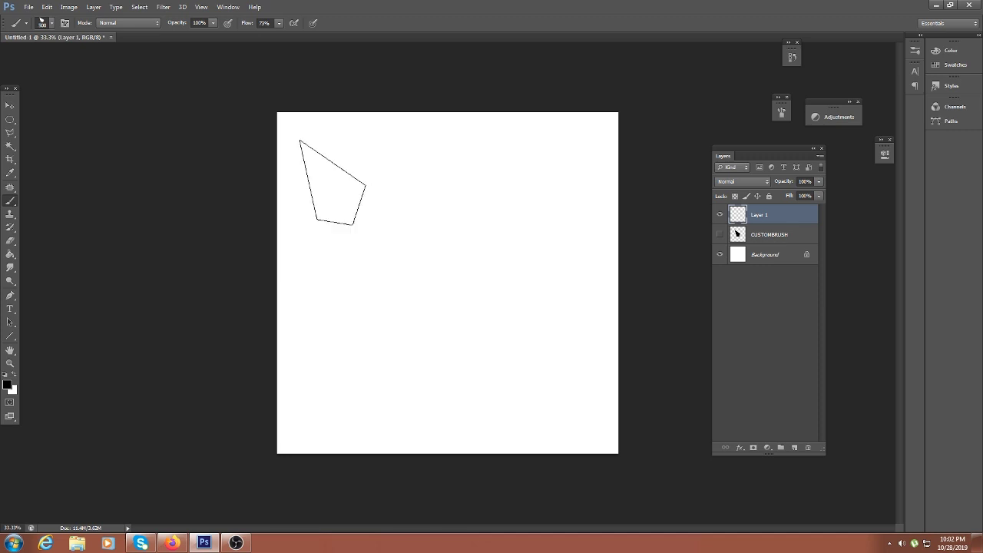
{"action": "left_click", "coordinate": [329, 173]}
{"action": "left_click_drag", "start_coordinate": [323, 272], "coordinate": [458, 186]}
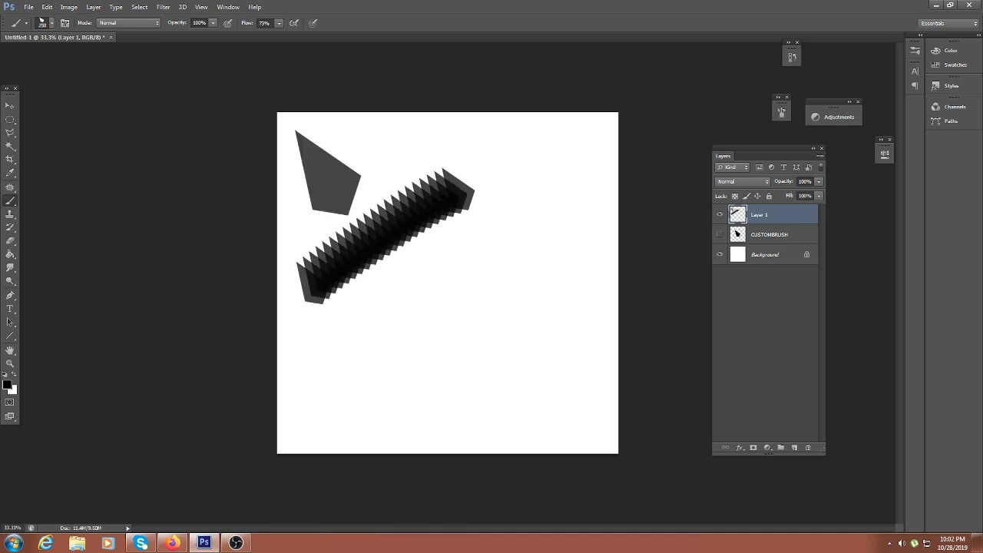
{"action": "left_click", "coordinate": [781, 111]}
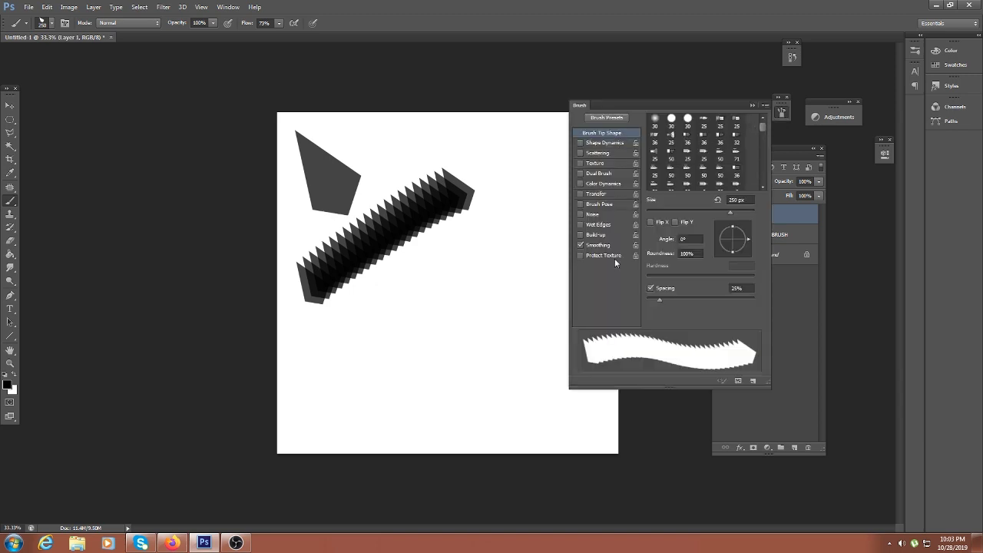
Step: Raise brush spacing to 79% and beyond, painting two rows of separated polygon stamps
{"action": "left_click_drag", "start_coordinate": [658, 301], "coordinate": [689, 300]}
{"action": "left_click_drag", "start_coordinate": [346, 326], "coordinate": [503, 222]}
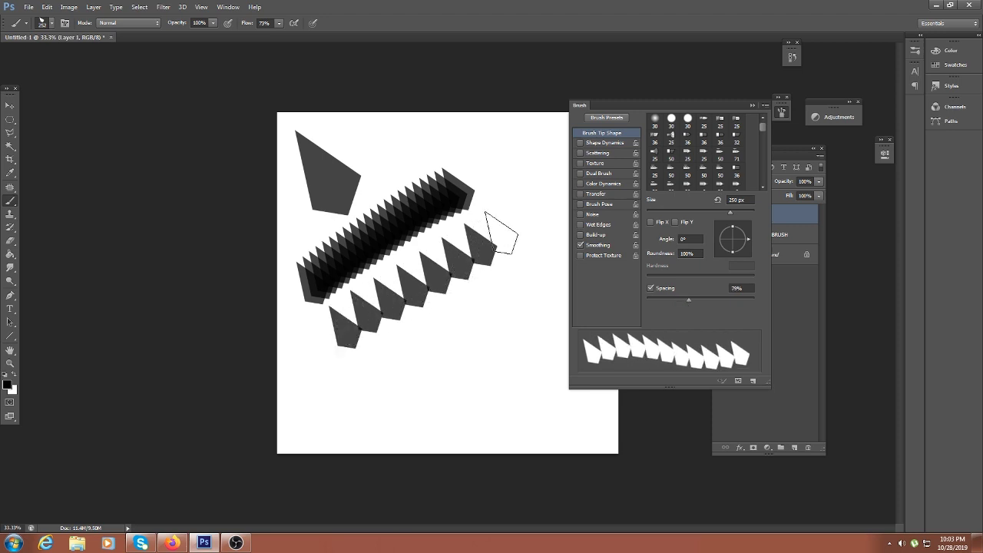
{"action": "left_click_drag", "start_coordinate": [689, 301], "coordinate": [720, 301]}
{"action": "mouse_move", "coordinate": [350, 384]}
{"action": "left_mouse_down"}
{"action": "mouse_move", "coordinate": [460, 329]}
{"action": "mouse_move", "coordinate": [514, 286]}
{"action": "left_mouse_up"}
Step: Tighten spacing to 1% and paint a solid black band across the lower canvas
{"action": "mouse_move", "coordinate": [718, 300]}
{"action": "left_mouse_down"}
{"action": "mouse_move", "coordinate": [656, 300]}
{"action": "mouse_move", "coordinate": [577, 319]}
{"action": "left_mouse_up"}
{"action": "left_click_drag", "start_coordinate": [388, 423], "coordinate": [461, 377]}
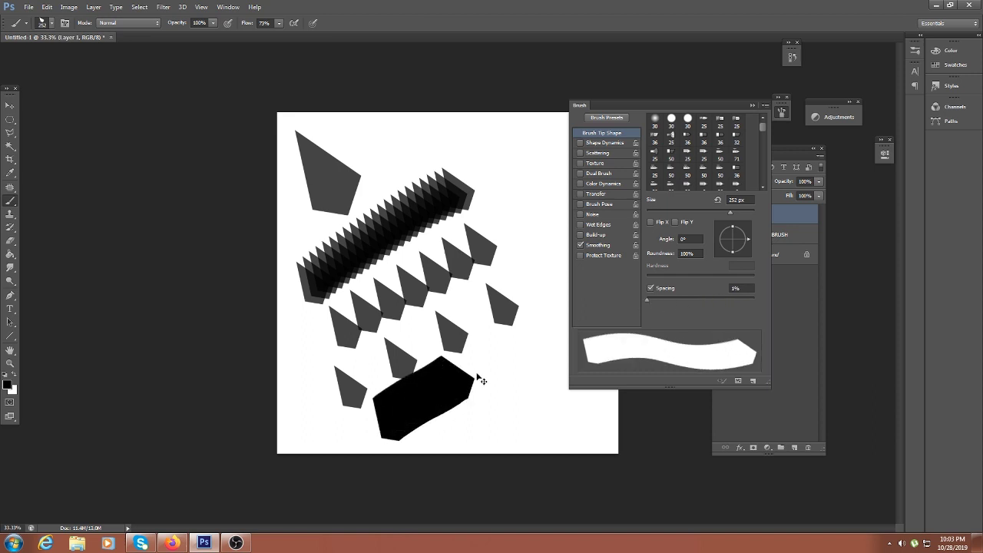
{"action": "key", "text": "ctrl+z"}
{"action": "left_click_drag", "start_coordinate": [403, 421], "coordinate": [531, 352]}
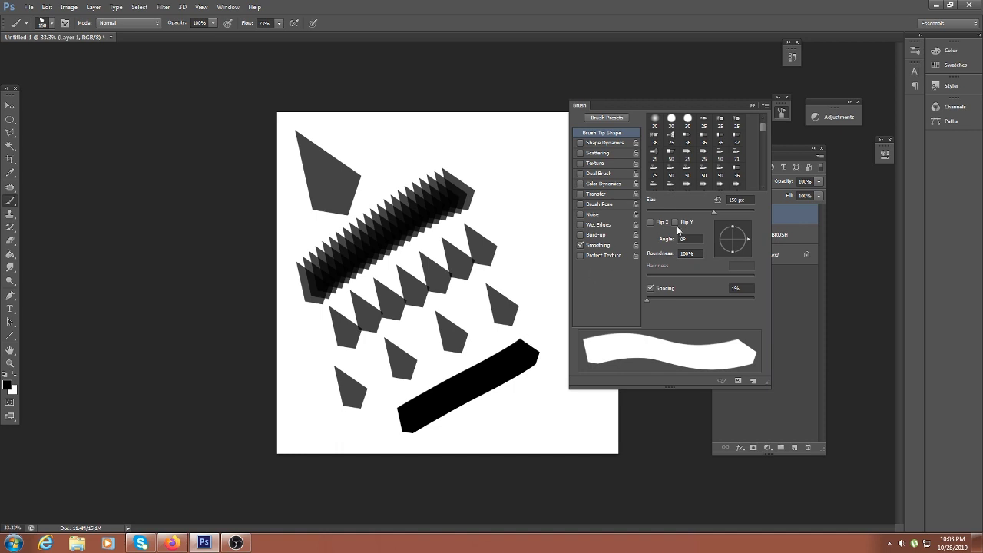
{"action": "left_click_drag", "start_coordinate": [715, 106], "coordinate": [198, 133]}
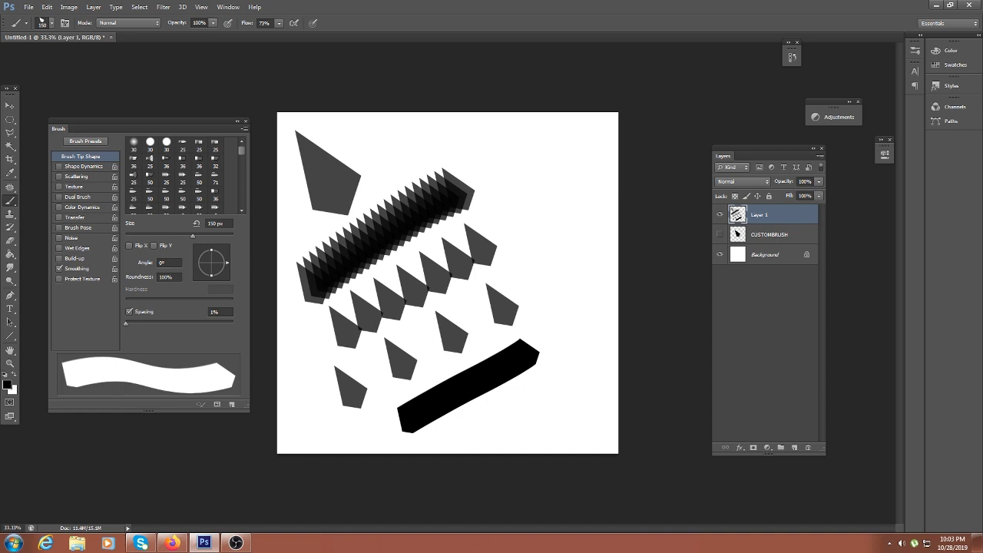
Step: Enable Transfer in the Brush panel and try black test strokes at the upper right, undoing them
{"action": "left_click", "coordinate": [75, 218]}
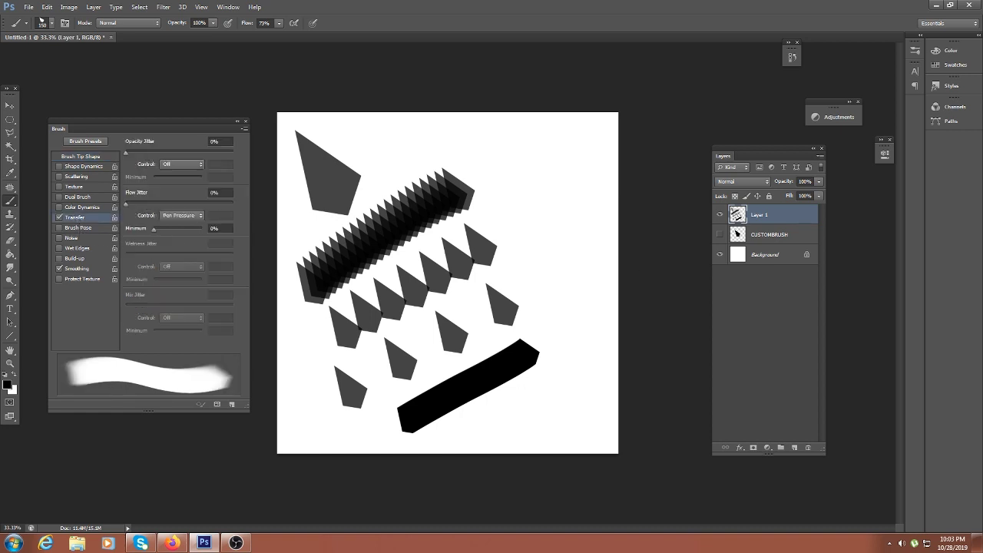
{"action": "left_click_drag", "start_coordinate": [496, 177], "coordinate": [581, 134]}
{"action": "key", "text": "ctrl+z"}
{"action": "left_click_drag", "start_coordinate": [496, 186], "coordinate": [575, 141]}
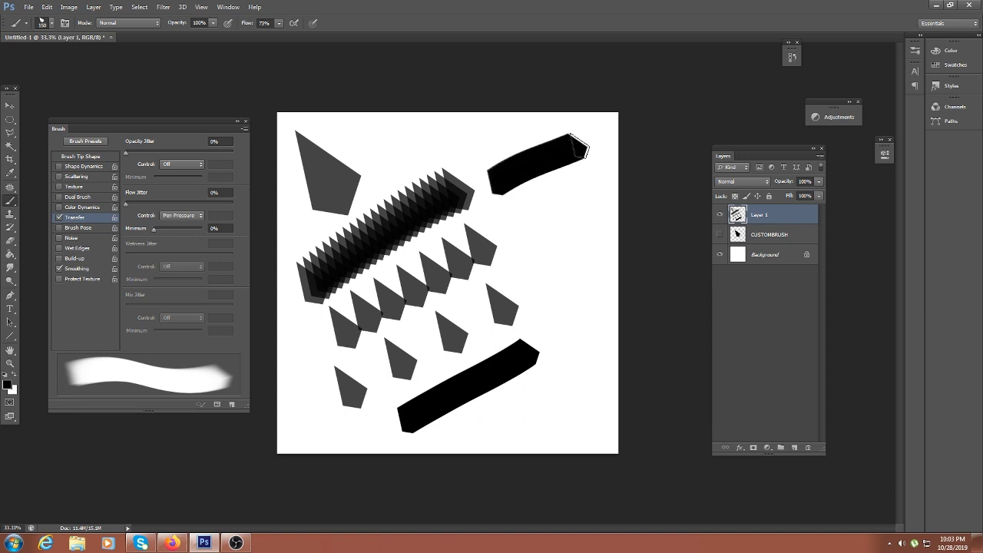
{"action": "key", "text": "ctrl+z"}
{"action": "key", "text": "ctrl+z"}
{"action": "key", "text": "ctrl+z"}
Step: Set Opacity Jitter Control to Pen Pressure, paint grey tapered strokes top right, then hide Layer 1
{"action": "left_click", "coordinate": [182, 163]}
{"action": "left_click", "coordinate": [184, 190]}
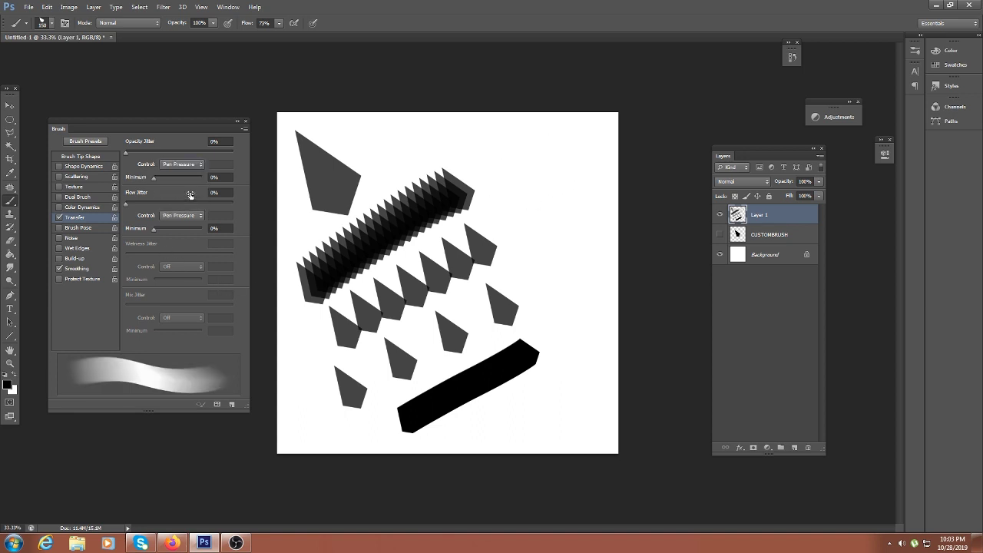
{"action": "left_click_drag", "start_coordinate": [498, 184], "coordinate": [544, 153]}
{"action": "left_click", "coordinate": [510, 213]}
{"action": "key", "text": "ctrl+z"}
{"action": "key", "text": "ctrl+z"}
{"action": "left_click_drag", "start_coordinate": [487, 190], "coordinate": [587, 134]}
{"action": "left_click", "coordinate": [519, 212]}
{"action": "left_click", "coordinate": [596, 169], "text": "shift"}
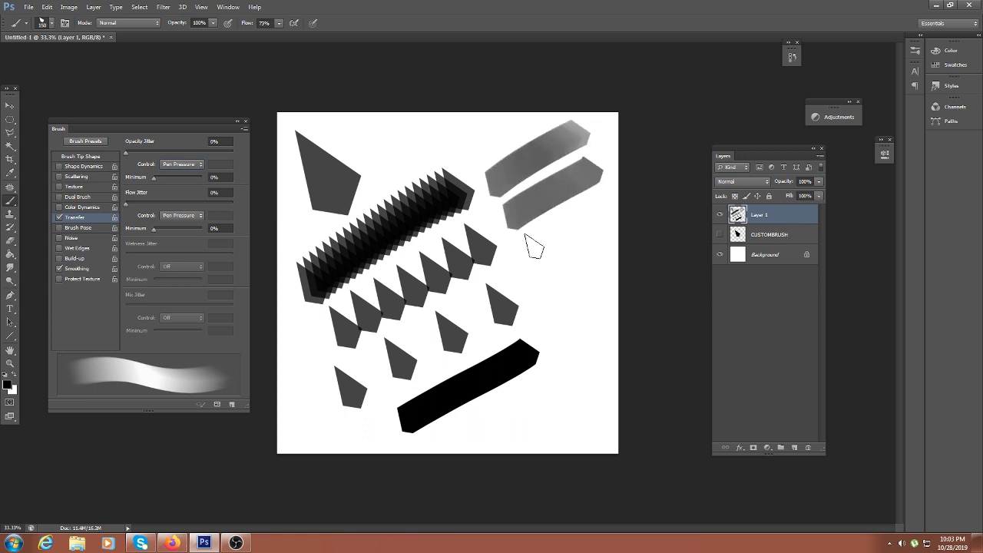
{"action": "left_click", "coordinate": [720, 214]}
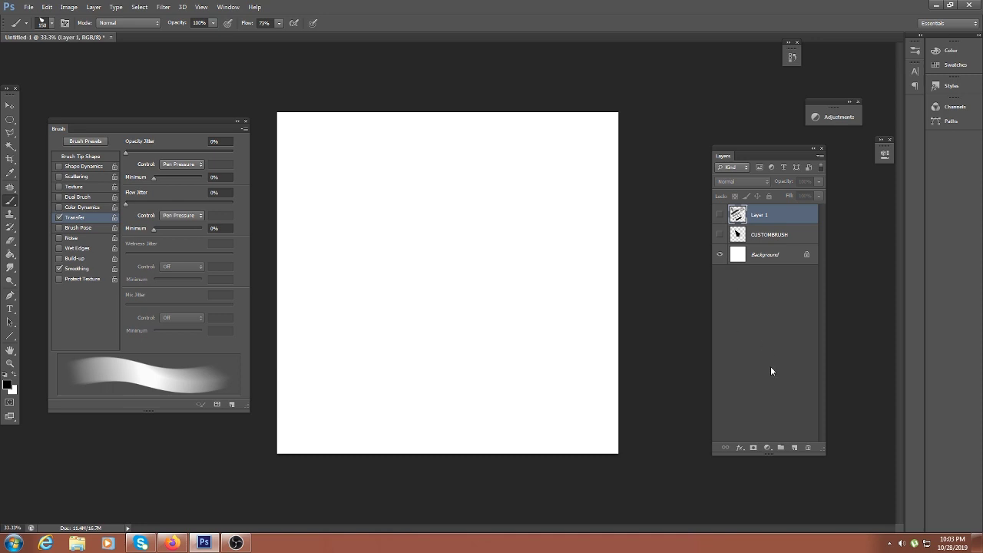
Step: Add Layer 2 and paint test strokes with Texture and then Dual Brush enabled
{"action": "left_click", "coordinate": [796, 447]}
{"action": "mouse_move", "coordinate": [338, 222]}
{"action": "left_mouse_down"}
{"action": "mouse_move", "coordinate": [351, 270]}
{"action": "mouse_move", "coordinate": [433, 165]}
{"action": "mouse_move", "coordinate": [513, 249]}
{"action": "left_mouse_up"}
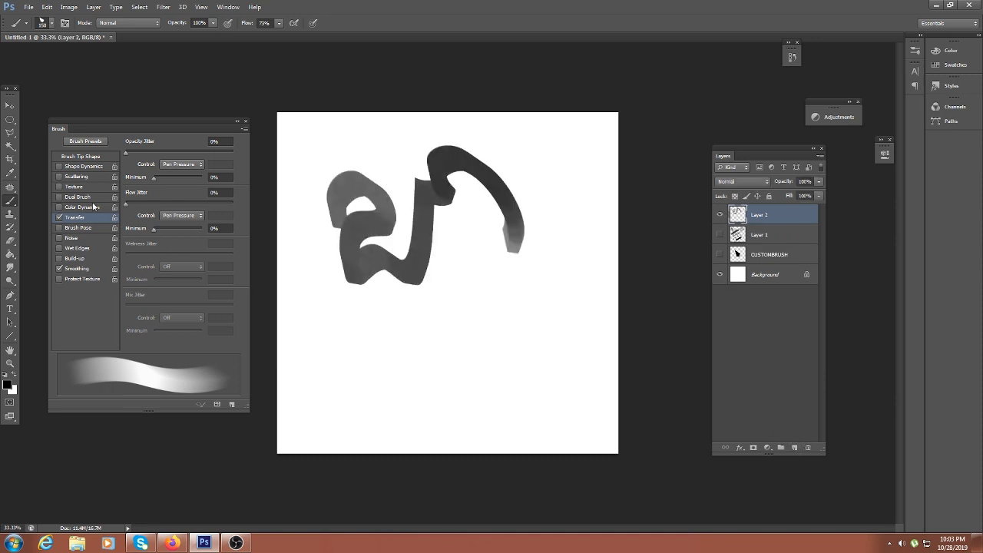
{"action": "left_click", "coordinate": [72, 188]}
{"action": "mouse_move", "coordinate": [377, 373]}
{"action": "left_mouse_down"}
{"action": "mouse_move", "coordinate": [454, 299]}
{"action": "mouse_move", "coordinate": [490, 342]}
{"action": "left_mouse_up"}
{"action": "left_click_drag", "start_coordinate": [551, 248], "coordinate": [542, 179]}
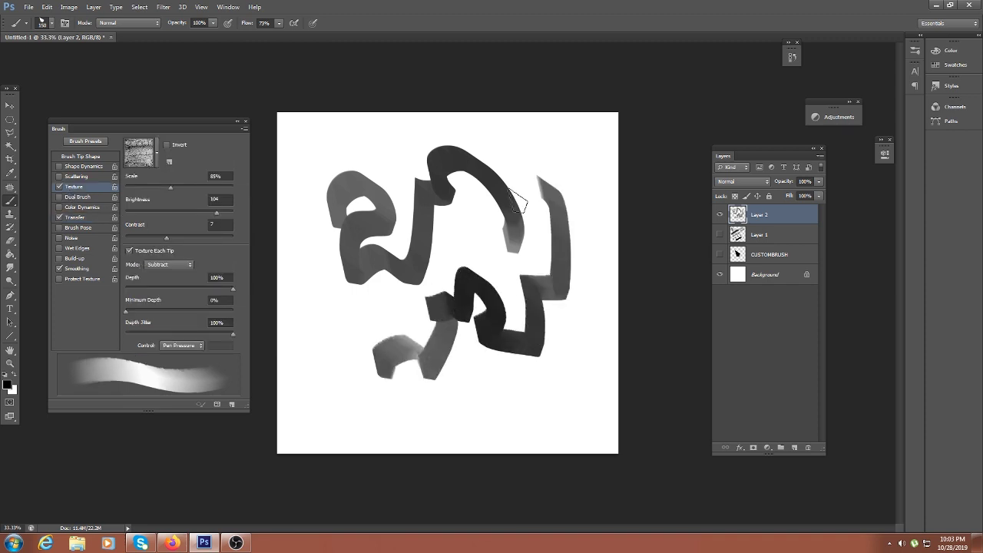
{"action": "left_click", "coordinate": [77, 197]}
{"action": "mouse_move", "coordinate": [436, 419]}
{"action": "left_mouse_down"}
{"action": "mouse_move", "coordinate": [434, 406]}
{"action": "mouse_move", "coordinate": [527, 395]}
{"action": "mouse_move", "coordinate": [581, 361]}
{"action": "left_mouse_up"}
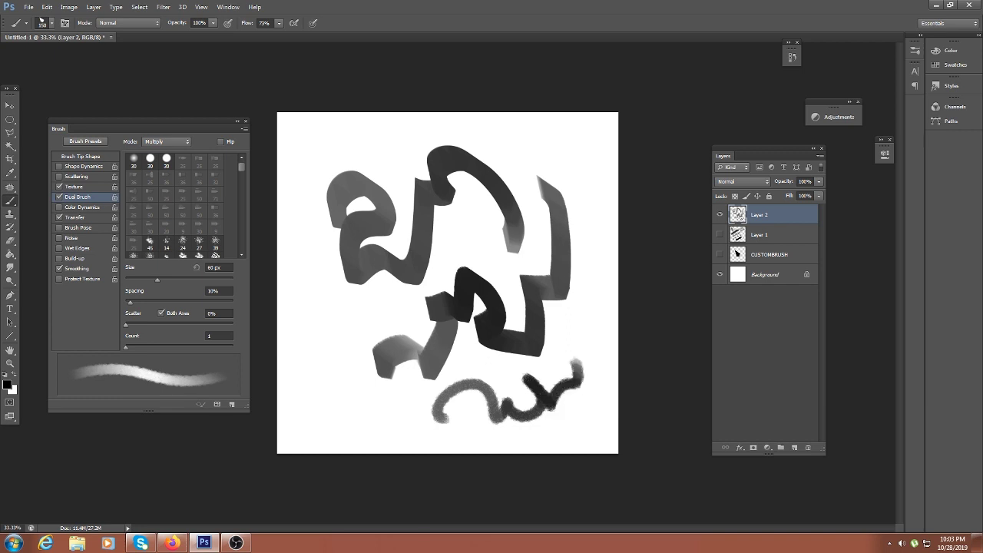
Step: Switch to Shape Dynamics only, paint dark looping strokes, then hide Layer 2 and add Layer 3
{"action": "left_click", "coordinate": [59, 197]}
{"action": "left_click", "coordinate": [59, 186]}
{"action": "left_click", "coordinate": [59, 166]}
{"action": "mouse_move", "coordinate": [313, 355]}
{"action": "left_mouse_down"}
{"action": "mouse_move", "coordinate": [344, 308]}
{"action": "mouse_move", "coordinate": [418, 250]}
{"action": "mouse_move", "coordinate": [530, 231]}
{"action": "mouse_move", "coordinate": [546, 246]}
{"action": "left_mouse_up"}
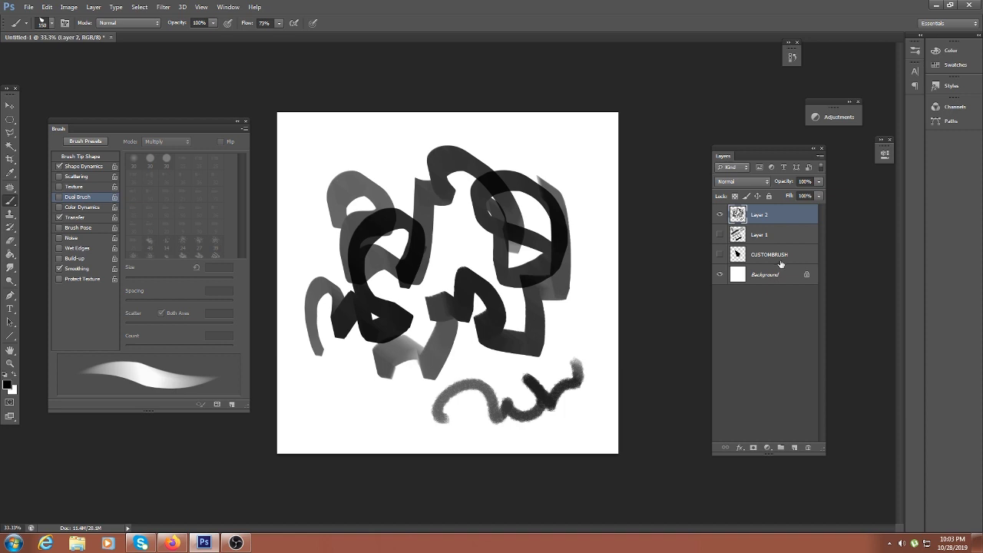
{"action": "left_click", "coordinate": [719, 214]}
{"action": "left_click", "coordinate": [795, 448]}
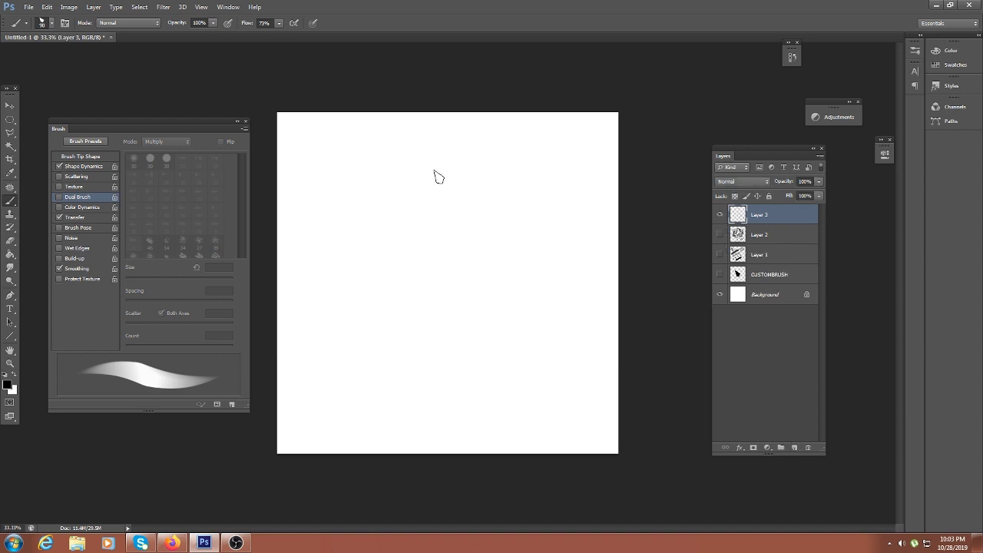
Step: Paint a dark, densely filled head and neck, adding a white highlight on the head
{"action": "mouse_move", "coordinate": [446, 165]}
{"action": "left_mouse_down"}
{"action": "mouse_move", "coordinate": [415, 195]}
{"action": "mouse_move", "coordinate": [461, 188]}
{"action": "mouse_move", "coordinate": [421, 190]}
{"action": "mouse_move", "coordinate": [424, 230]}
{"action": "mouse_move", "coordinate": [434, 241]}
{"action": "mouse_move", "coordinate": [469, 212]}
{"action": "mouse_move", "coordinate": [503, 238]}
{"action": "left_mouse_up"}
{"action": "mouse_move", "coordinate": [457, 206]}
{"action": "left_mouse_down"}
{"action": "mouse_move", "coordinate": [499, 234]}
{"action": "mouse_move", "coordinate": [492, 269]}
{"action": "left_mouse_up"}
{"action": "mouse_move", "coordinate": [492, 234]}
{"action": "left_mouse_down"}
{"action": "mouse_move", "coordinate": [511, 252]}
{"action": "mouse_move", "coordinate": [507, 281]}
{"action": "mouse_move", "coordinate": [421, 407]}
{"action": "mouse_move", "coordinate": [537, 385]}
{"action": "mouse_move", "coordinate": [534, 393]}
{"action": "left_mouse_up"}
{"action": "mouse_move", "coordinate": [434, 162]}
{"action": "left_mouse_down"}
{"action": "mouse_move", "coordinate": [413, 248]}
{"action": "mouse_move", "coordinate": [424, 275]}
{"action": "mouse_move", "coordinate": [461, 181]}
{"action": "mouse_move", "coordinate": [438, 175]}
{"action": "mouse_move", "coordinate": [388, 227]}
{"action": "mouse_move", "coordinate": [438, 166]}
{"action": "left_mouse_up"}
{"action": "mouse_move", "coordinate": [377, 208]}
{"action": "left_mouse_down"}
{"action": "mouse_move", "coordinate": [415, 231]}
{"action": "mouse_move", "coordinate": [443, 223]}
{"action": "mouse_move", "coordinate": [470, 181]}
{"action": "left_mouse_up"}
{"action": "left_click_drag", "start_coordinate": [475, 215], "coordinate": [419, 269]}
{"action": "left_click_drag", "start_coordinate": [380, 219], "coordinate": [423, 254]}
{"action": "left_click_drag", "start_coordinate": [476, 192], "coordinate": [424, 299]}
{"action": "key", "text": "x"}
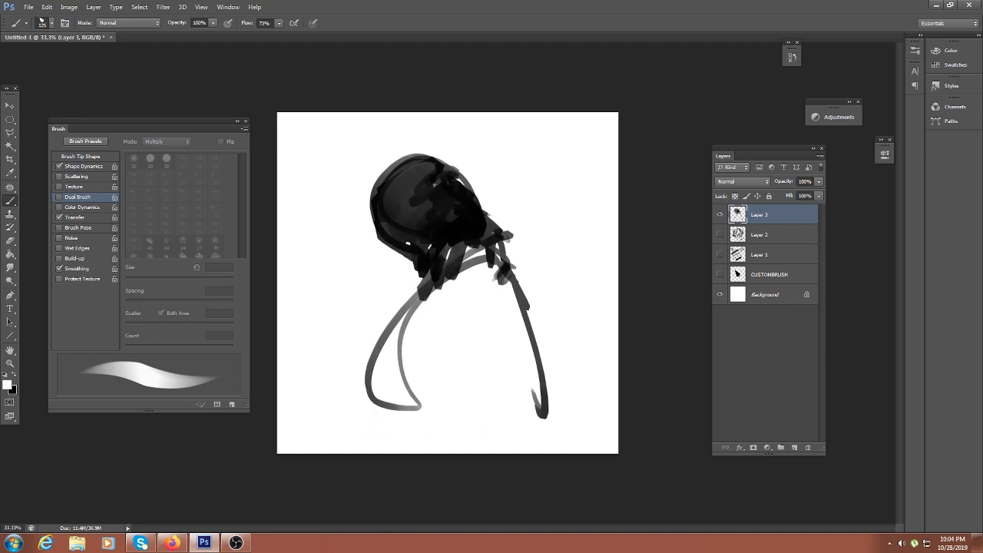
{"action": "left_click_drag", "start_coordinate": [419, 182], "coordinate": [427, 183]}
{"action": "key", "text": "x"}
Step: Paint tentacle strokes reaching right and a round face with two small eyes
{"action": "left_click_drag", "start_coordinate": [488, 235], "coordinate": [607, 138]}
{"action": "left_click_drag", "start_coordinate": [494, 242], "coordinate": [619, 188]}
{"action": "mouse_move", "coordinate": [484, 258]}
{"action": "left_mouse_down"}
{"action": "mouse_move", "coordinate": [450, 373]}
{"action": "mouse_move", "coordinate": [431, 278]}
{"action": "left_mouse_up"}
{"action": "mouse_move", "coordinate": [477, 316]}
{"action": "left_mouse_down"}
{"action": "mouse_move", "coordinate": [480, 330]}
{"action": "mouse_move", "coordinate": [503, 328]}
{"action": "left_mouse_up"}
{"action": "left_click_drag", "start_coordinate": [414, 314], "coordinate": [444, 446]}
{"action": "left_click_drag", "start_coordinate": [547, 335], "coordinate": [542, 434]}
{"action": "mouse_move", "coordinate": [392, 318]}
{"action": "left_mouse_down"}
{"action": "mouse_move", "coordinate": [358, 362]}
{"action": "mouse_move", "coordinate": [420, 388]}
{"action": "mouse_move", "coordinate": [409, 381]}
{"action": "mouse_move", "coordinate": [415, 404]}
{"action": "left_mouse_up"}
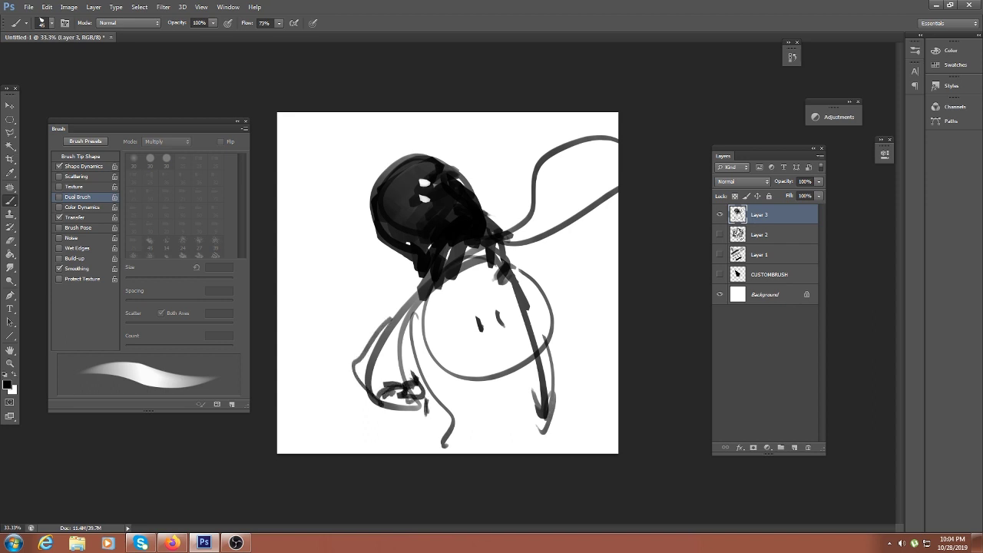
Step: Stamp a black polygon with a grey offset copy top-left and add grey strokes on the figure's right
{"action": "left_click", "coordinate": [316, 162]}
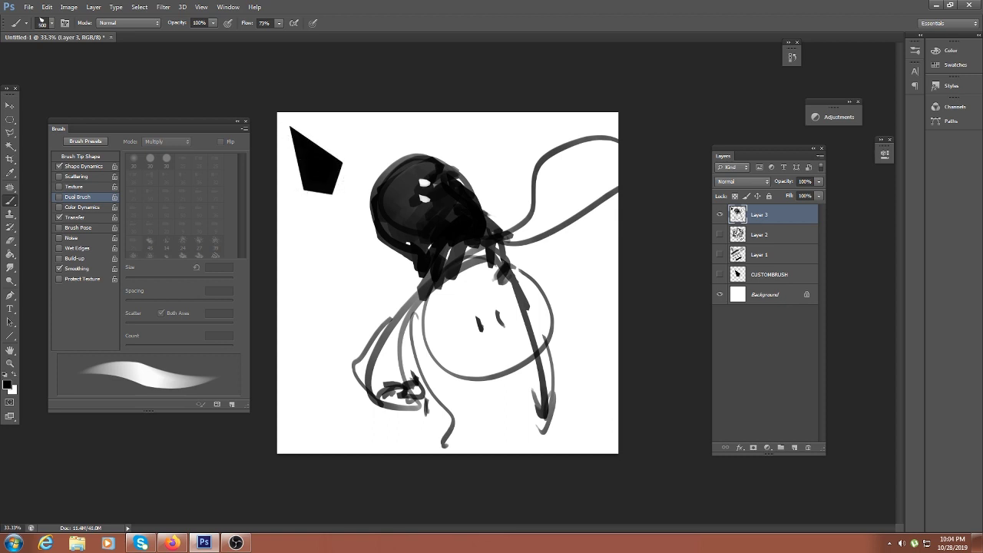
{"action": "left_click", "coordinate": [321, 168]}
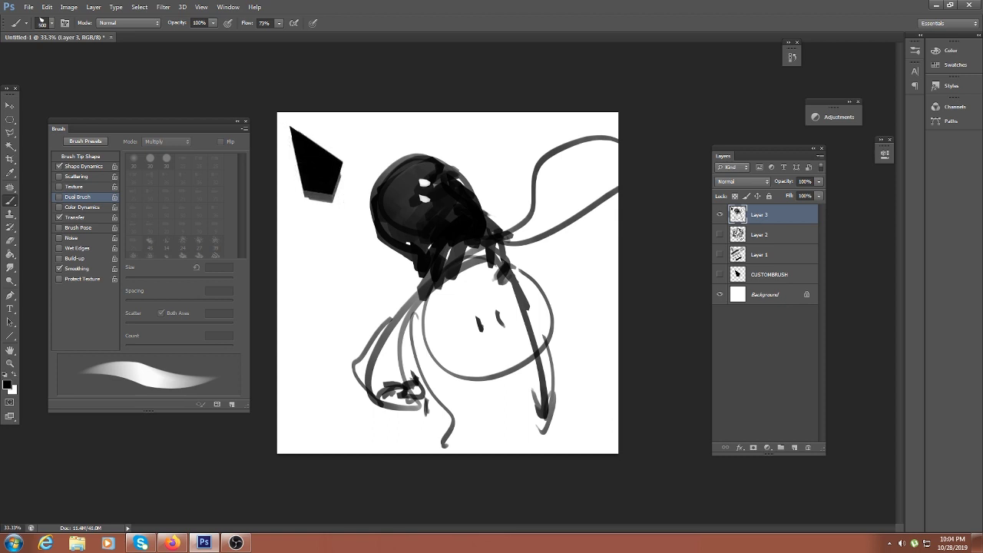
{"action": "left_click_drag", "start_coordinate": [510, 249], "coordinate": [539, 422]}
{"action": "left_click_drag", "start_coordinate": [545, 273], "coordinate": [572, 407]}
{"action": "left_click_drag", "start_coordinate": [561, 326], "coordinate": [555, 428]}
Step: Rework the head's lower left with dark strokes and light arcs, toggling black and white
{"action": "left_click_drag", "start_coordinate": [376, 182], "coordinate": [393, 238]}
{"action": "key", "text": "x"}
{"action": "left_click_drag", "start_coordinate": [431, 159], "coordinate": [415, 247]}
{"action": "mouse_move", "coordinate": [424, 161]}
{"action": "left_mouse_down"}
{"action": "mouse_move", "coordinate": [408, 239]}
{"action": "mouse_move", "coordinate": [432, 205]}
{"action": "mouse_move", "coordinate": [403, 251]}
{"action": "left_mouse_up"}
{"action": "key", "text": "x"}
{"action": "mouse_move", "coordinate": [437, 200]}
{"action": "left_mouse_down"}
{"action": "mouse_move", "coordinate": [404, 230]}
{"action": "mouse_move", "coordinate": [384, 204]}
{"action": "mouse_move", "coordinate": [388, 165]}
{"action": "mouse_move", "coordinate": [381, 212]}
{"action": "left_mouse_up"}
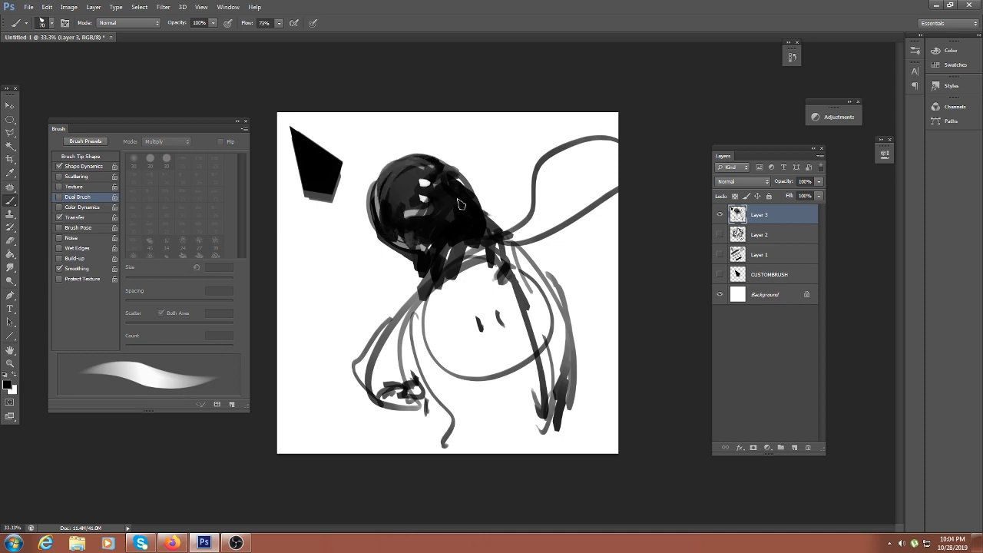
Step: Add light and dark strokes over the head's centre and right, then open the background colour picker
{"action": "key", "text": "x"}
{"action": "left_click_drag", "start_coordinate": [457, 181], "coordinate": [437, 269]}
{"action": "key", "text": "x"}
{"action": "key", "text": "x"}
{"action": "mouse_move", "coordinate": [459, 217]}
{"action": "left_mouse_down"}
{"action": "mouse_move", "coordinate": [452, 186]}
{"action": "mouse_move", "coordinate": [439, 192]}
{"action": "mouse_move", "coordinate": [453, 211]}
{"action": "mouse_move", "coordinate": [458, 183]}
{"action": "left_mouse_up"}
{"action": "key", "text": "x"}
{"action": "left_click_drag", "start_coordinate": [492, 221], "coordinate": [546, 291]}
{"action": "mouse_move", "coordinate": [488, 262]}
{"action": "left_mouse_down"}
{"action": "mouse_move", "coordinate": [423, 381]}
{"action": "mouse_move", "coordinate": [547, 285]}
{"action": "left_mouse_up"}
{"action": "left_click", "coordinate": [13, 390]}
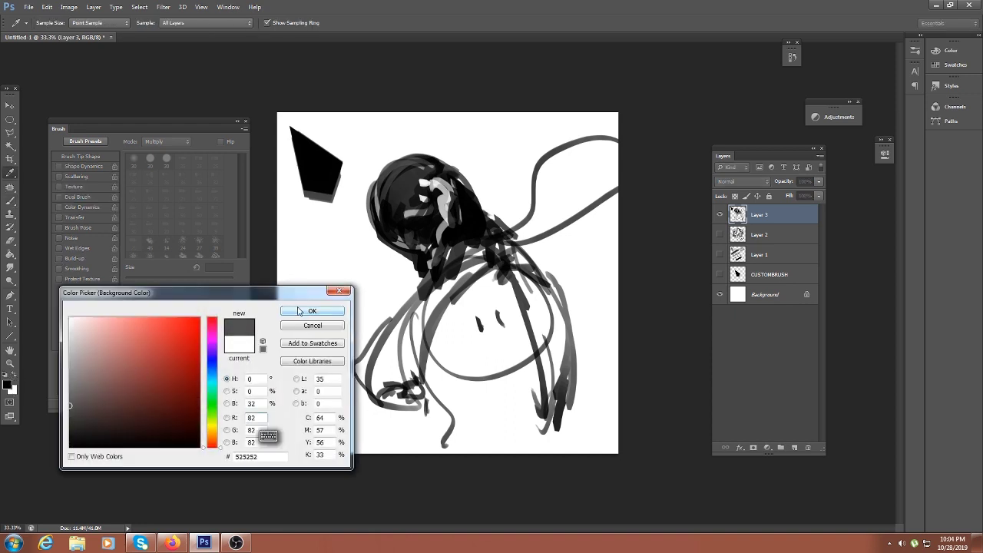
Step: Apply the new grey colour and shade the face, right body, bottom and lower left
{"action": "left_click", "coordinate": [312, 310]}
{"action": "mouse_move", "coordinate": [445, 304]}
{"action": "left_mouse_down"}
{"action": "mouse_move", "coordinate": [430, 361]}
{"action": "mouse_move", "coordinate": [523, 253]}
{"action": "mouse_move", "coordinate": [463, 322]}
{"action": "mouse_move", "coordinate": [553, 292]}
{"action": "left_mouse_up"}
{"action": "left_click_drag", "start_coordinate": [537, 330], "coordinate": [484, 399]}
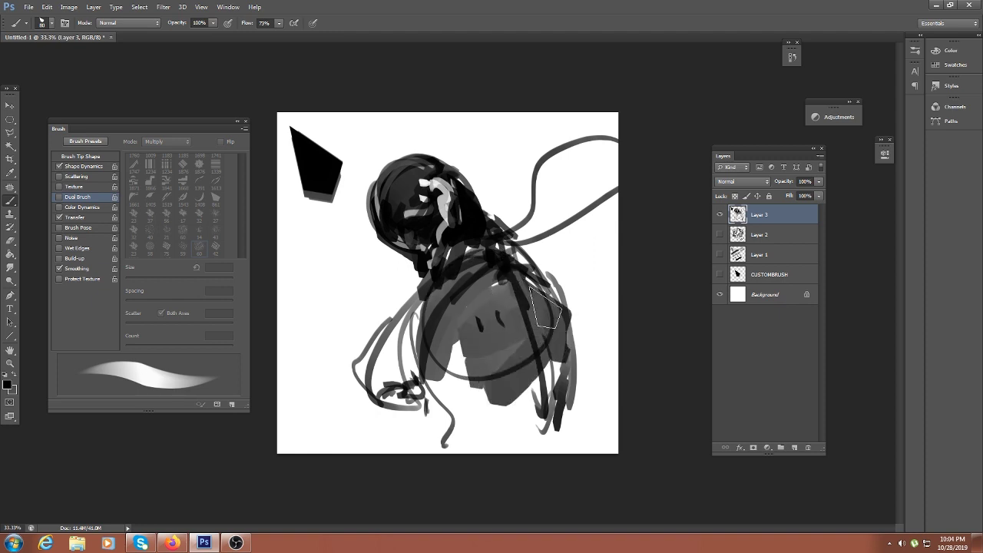
{"action": "left_click_drag", "start_coordinate": [568, 299], "coordinate": [564, 399]}
{"action": "left_click_drag", "start_coordinate": [484, 391], "coordinate": [484, 434]}
{"action": "mouse_move", "coordinate": [430, 354]}
{"action": "left_mouse_down"}
{"action": "mouse_move", "coordinate": [367, 376]}
{"action": "mouse_move", "coordinate": [384, 407]}
{"action": "left_mouse_up"}
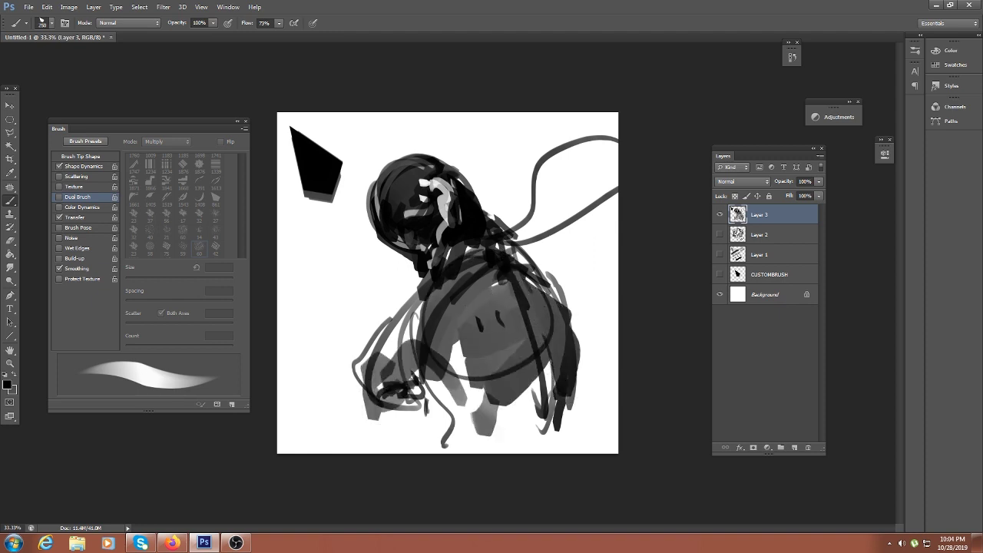
Step: With a smaller brush, add dark strokes and white swirl highlights to the head
{"action": "key", "text": "bracketleft"}
{"action": "key", "text": "bracketleft"}
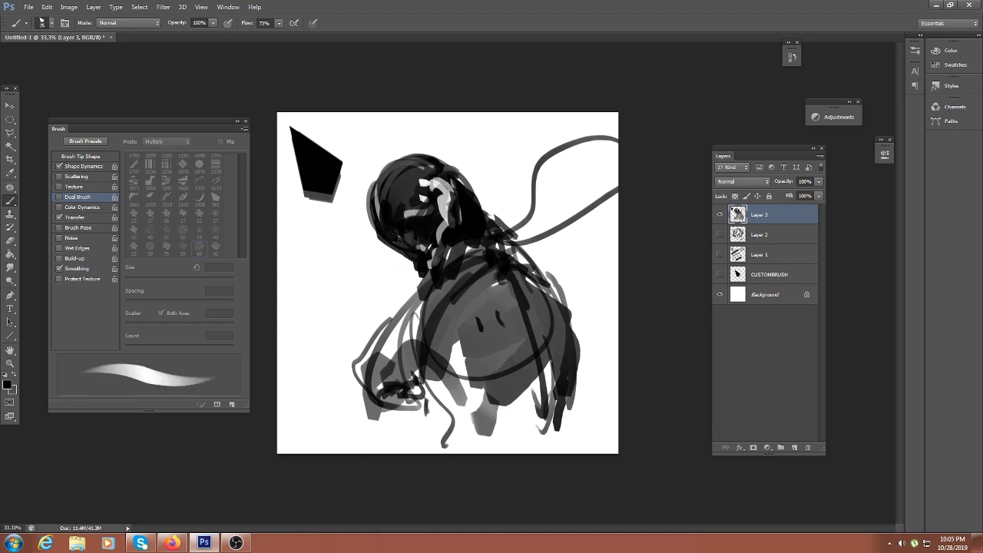
{"action": "mouse_move", "coordinate": [434, 206]}
{"action": "left_mouse_down"}
{"action": "mouse_move", "coordinate": [449, 208]}
{"action": "mouse_move", "coordinate": [457, 182]}
{"action": "mouse_move", "coordinate": [470, 225]}
{"action": "mouse_move", "coordinate": [437, 269]}
{"action": "left_mouse_up"}
{"action": "key", "text": "x"}
{"action": "key", "text": "x"}
{"action": "left_click_drag", "start_coordinate": [511, 248], "coordinate": [370, 404]}
{"action": "key", "text": "x"}
Step: Paint dark strokes across the lower figure and bottom, then begin the signature lower-left
{"action": "left_click_drag", "start_coordinate": [473, 277], "coordinate": [362, 406]}
{"action": "mouse_move", "coordinate": [422, 337]}
{"action": "left_mouse_down"}
{"action": "mouse_move", "coordinate": [467, 391]}
{"action": "mouse_move", "coordinate": [522, 410]}
{"action": "left_mouse_up"}
{"action": "left_click_drag", "start_coordinate": [570, 396], "coordinate": [582, 424]}
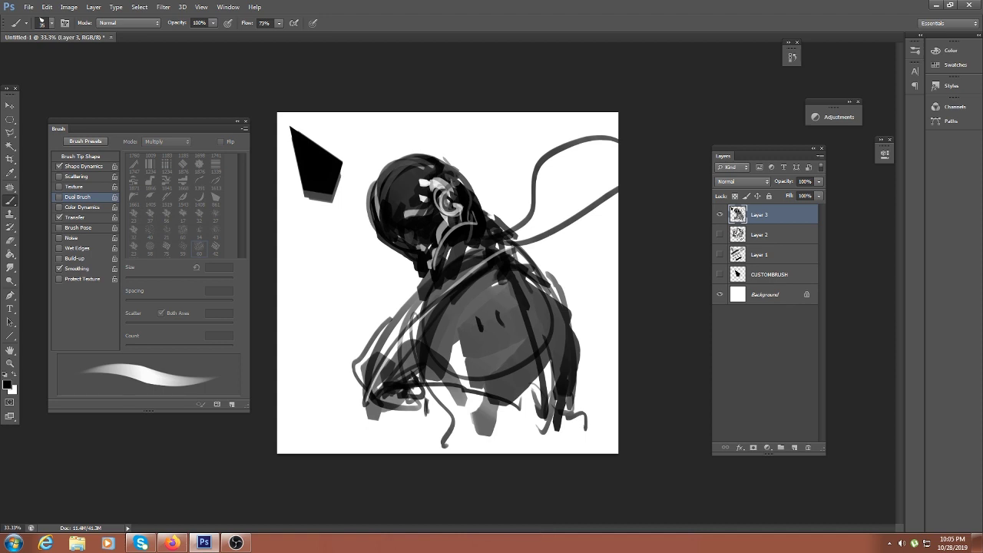
{"action": "mouse_move", "coordinate": [306, 445]}
{"action": "left_mouse_down"}
{"action": "mouse_move", "coordinate": [289, 405]}
{"action": "mouse_move", "coordinate": [310, 401]}
{"action": "mouse_move", "coordinate": [315, 380]}
{"action": "mouse_move", "coordinate": [324, 391]}
{"action": "left_mouse_up"}
Step: Write 2019 beneath the signature and hide all panels so only the canvas shows
{"action": "left_click_drag", "start_coordinate": [300, 422], "coordinate": [335, 401]}
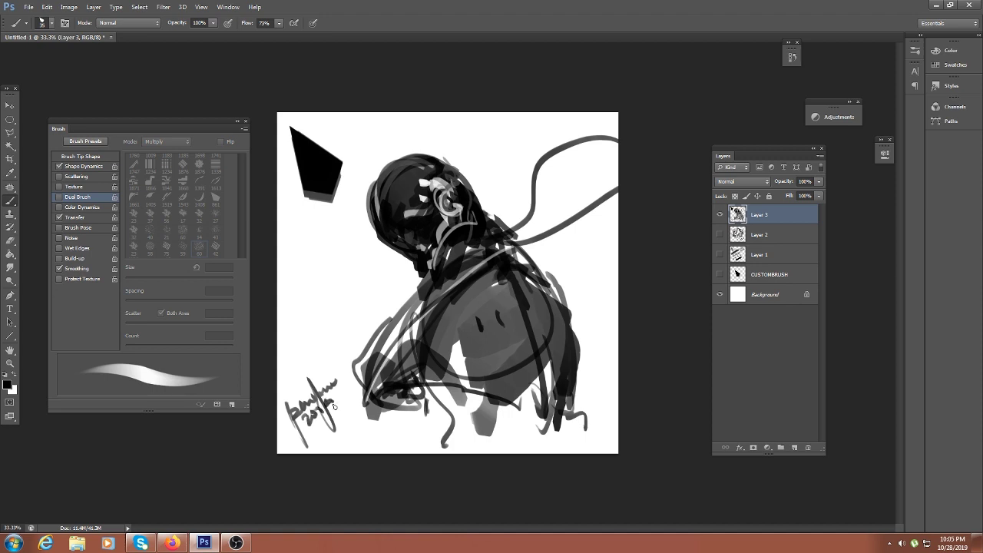
{"action": "key", "text": "Tab"}
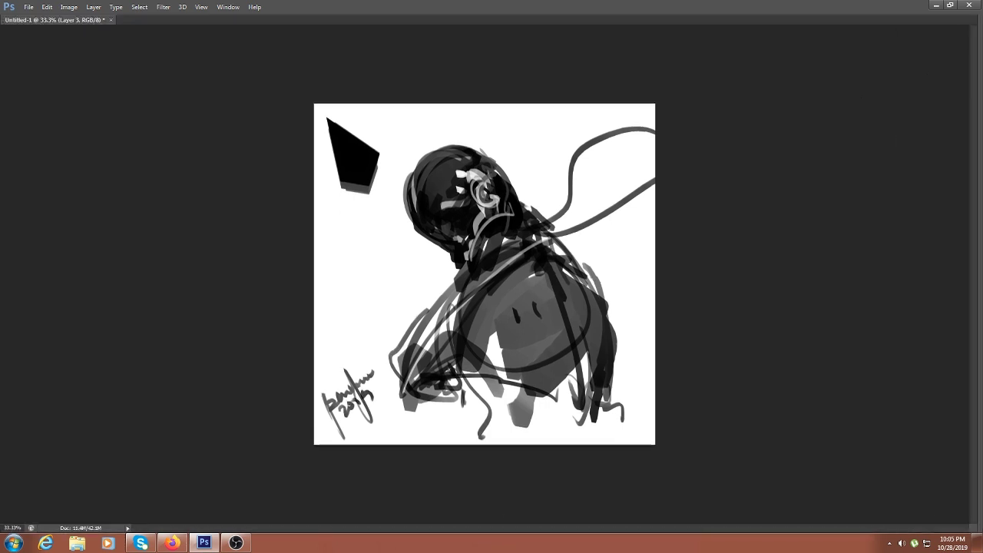